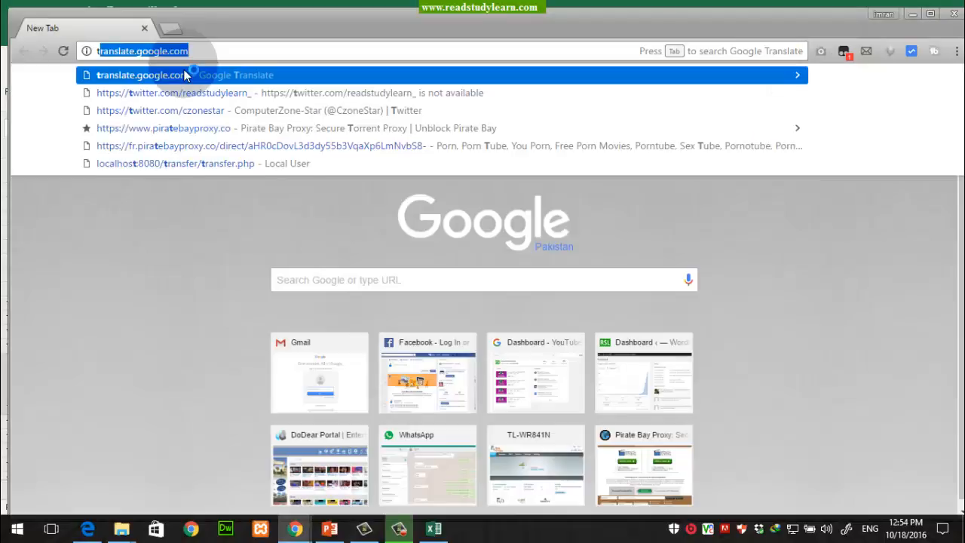
Open translate.google.com and translate the phrase "sum if" from English to Urdu
key("Return")
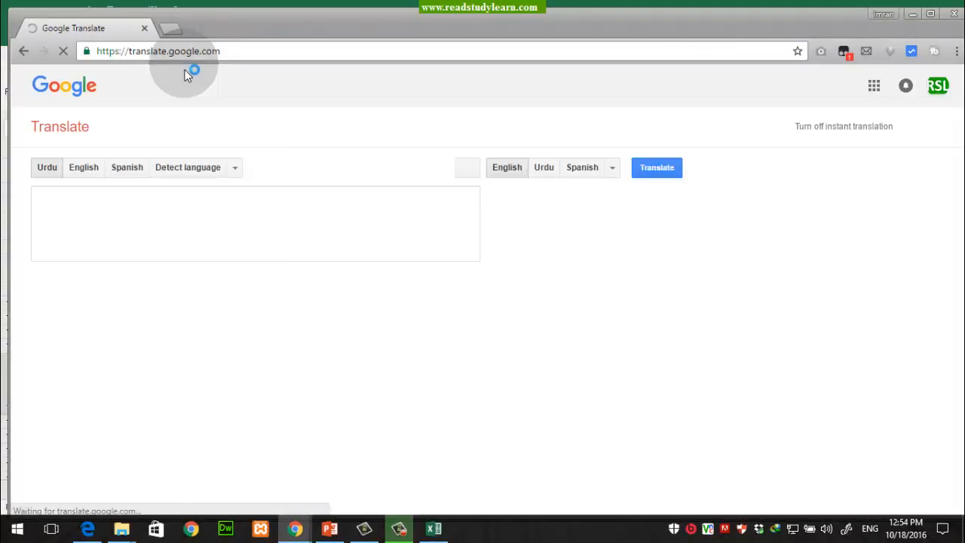
type("sumif")
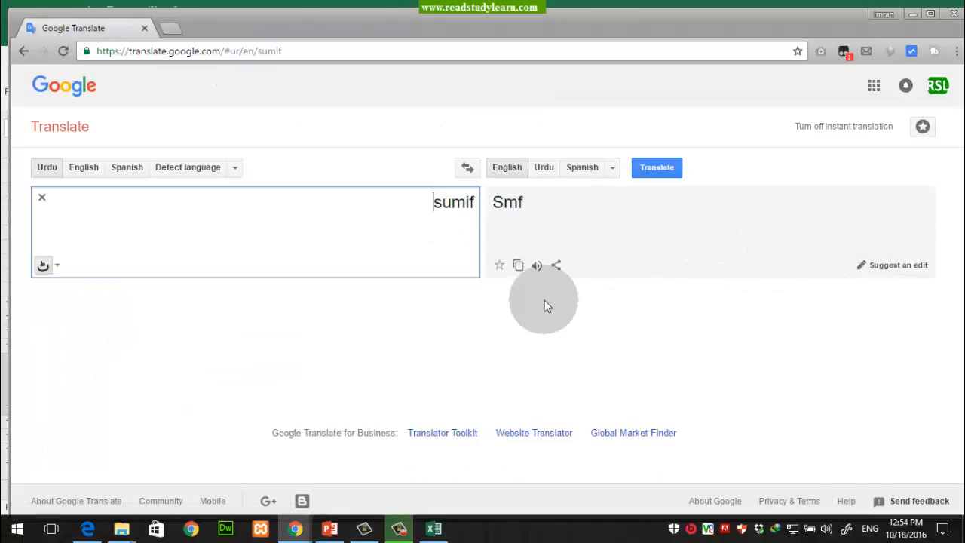
left_click(544, 169)
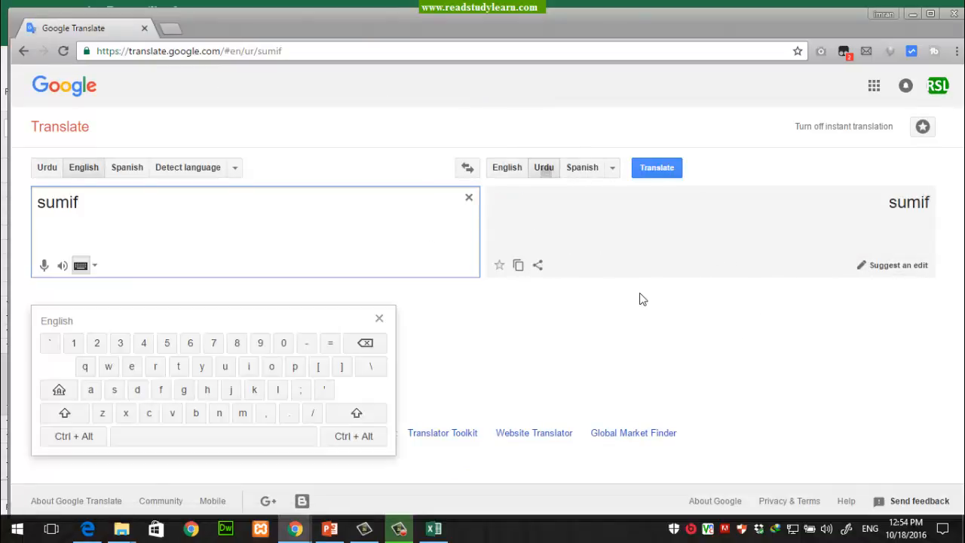
left_click(71, 215)
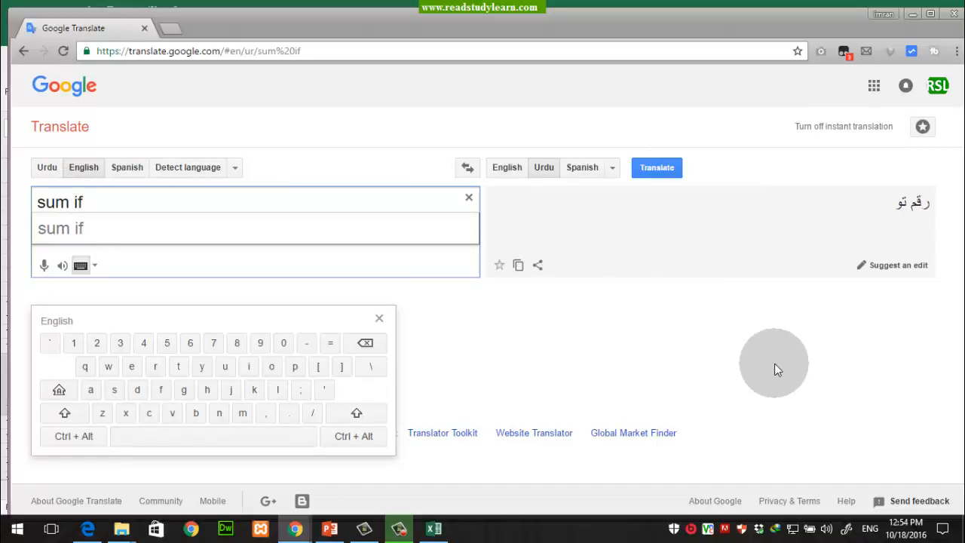
Switch to the Excel workbook and enter the text SUMIF in cell E14 of the SUMIF sheet
left_click(913, 14)
left_click(521, 302)
left_click(478, 399)
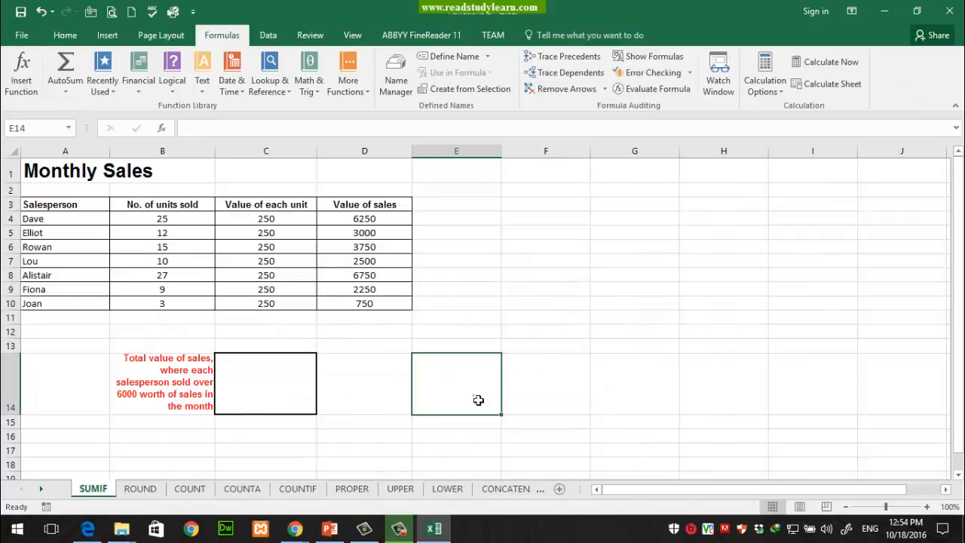
type("SUM")
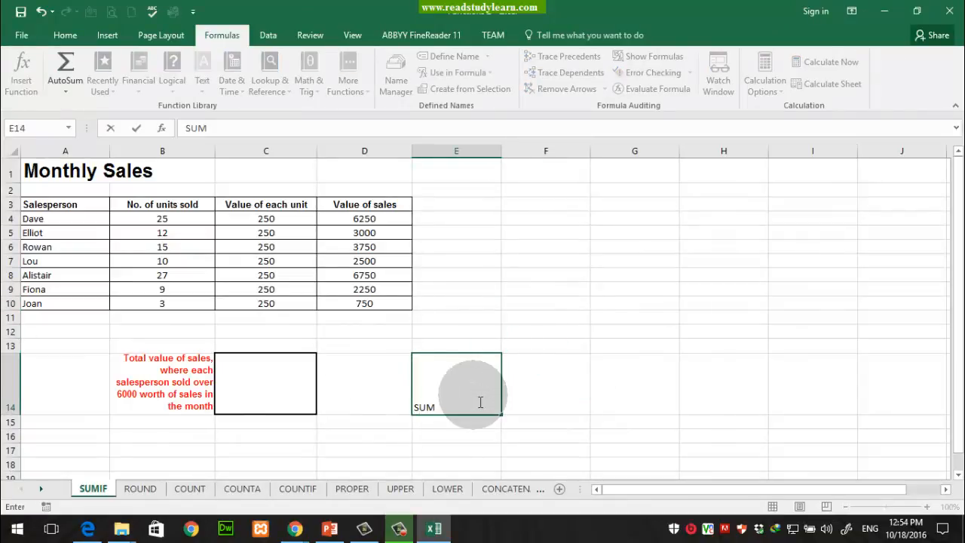
type("IF")
key("Tab")
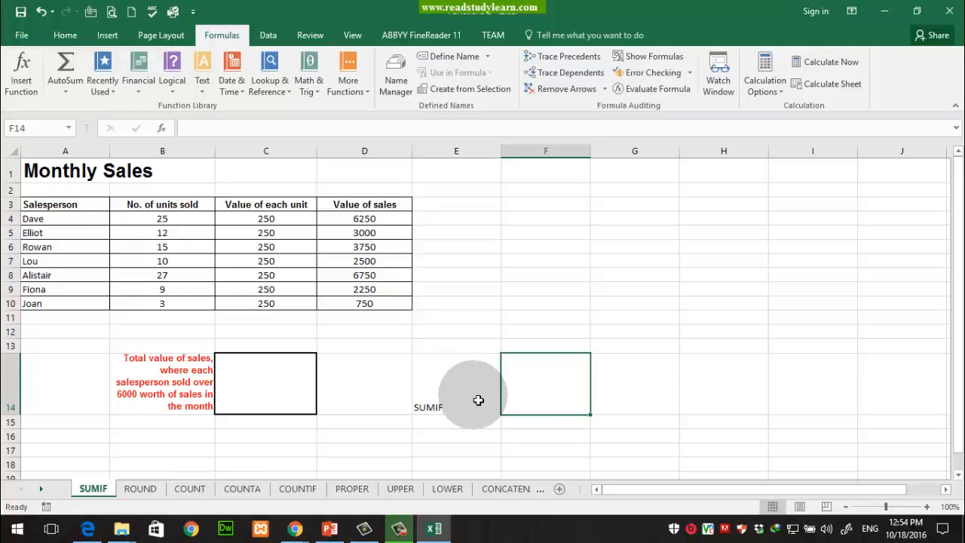
left_click(444, 399)
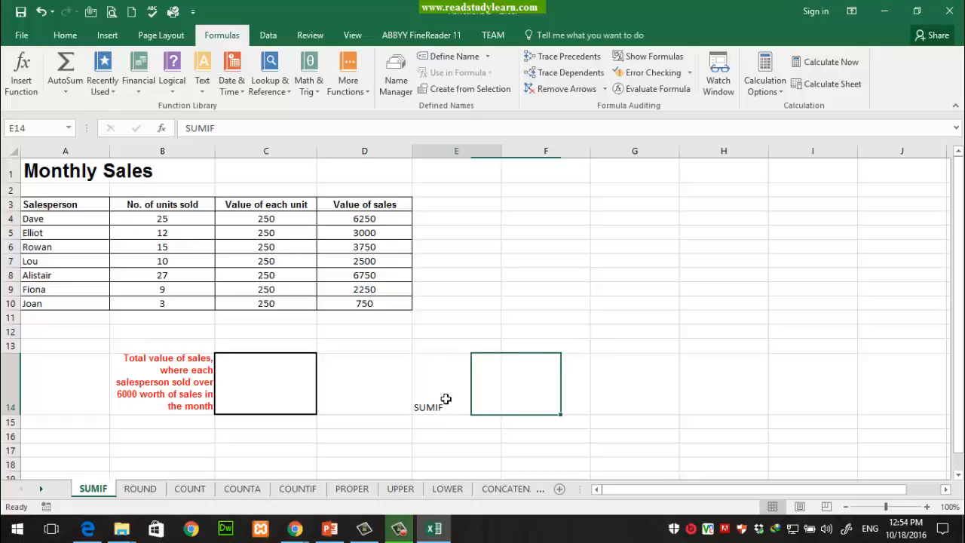
left_click(506, 399)
left_click(436, 415)
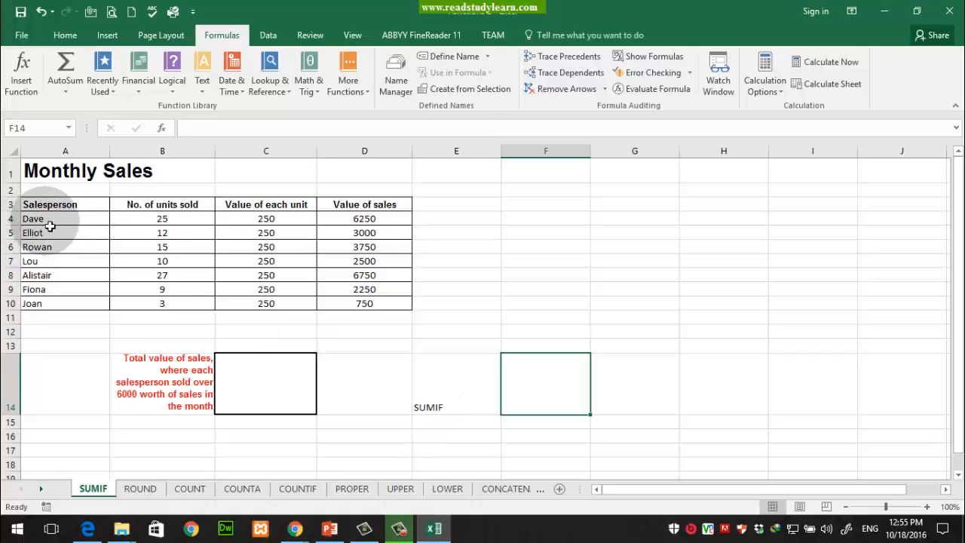
Look over the salesperson names in A4:A10 and clear the SUMIF text from cell E14
left_click_drag(53, 218, 73, 303)
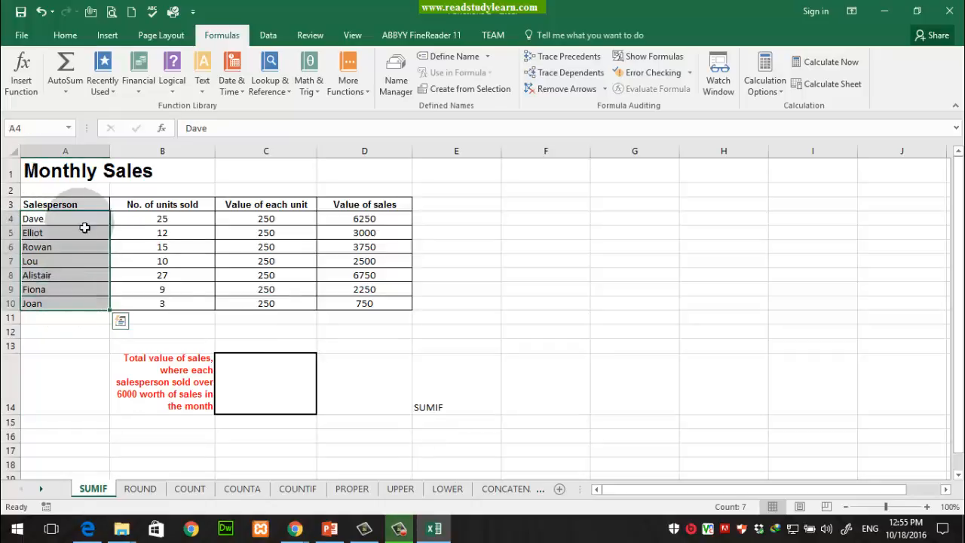
left_click_drag(83, 221, 73, 303)
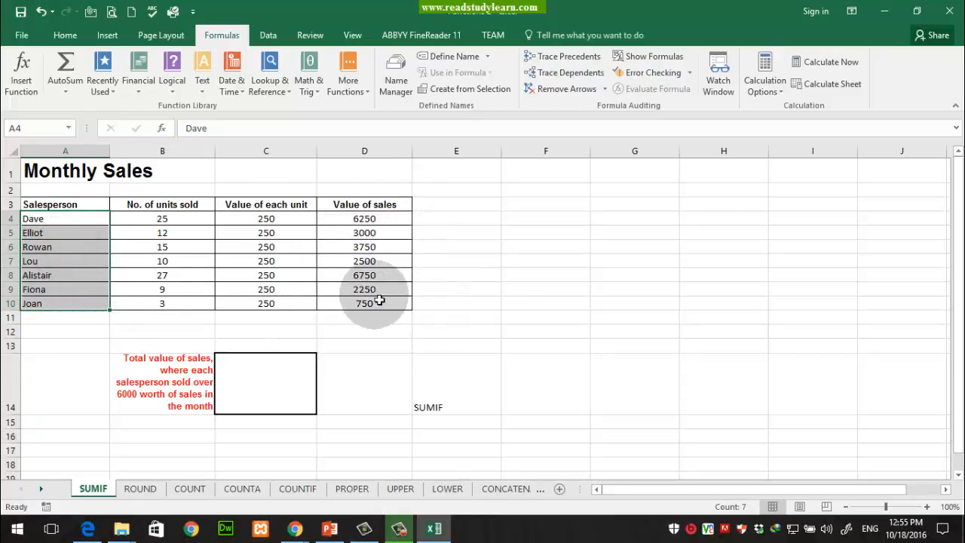
double_click(433, 412)
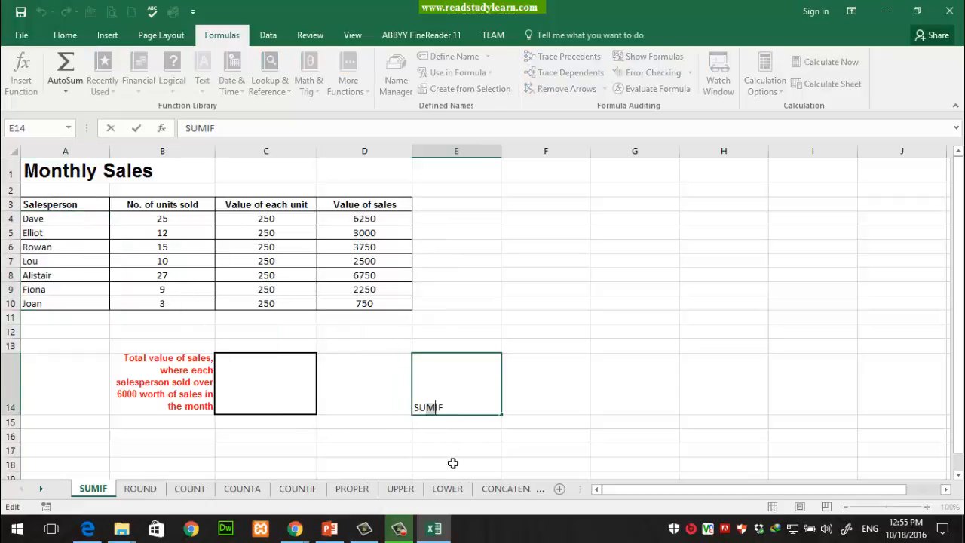
key("Escape")
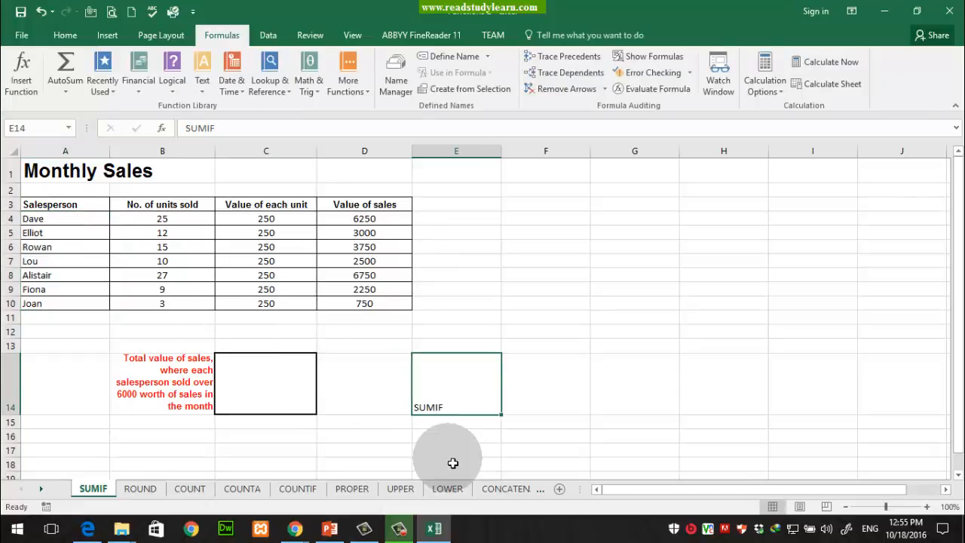
key("Delete")
Examine the Monthly Sales table row by row, including the units sold and the value of each unit
left_click(285, 395)
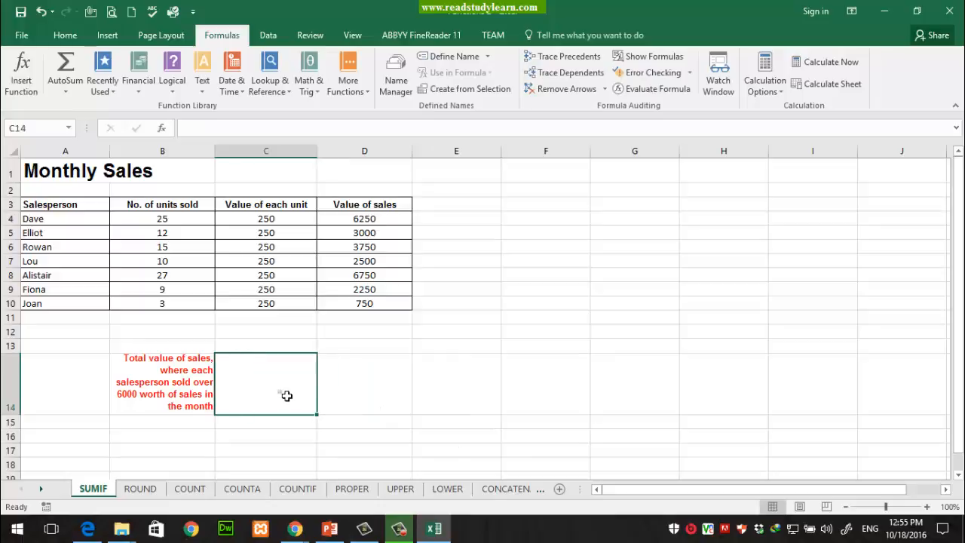
left_click(298, 389)
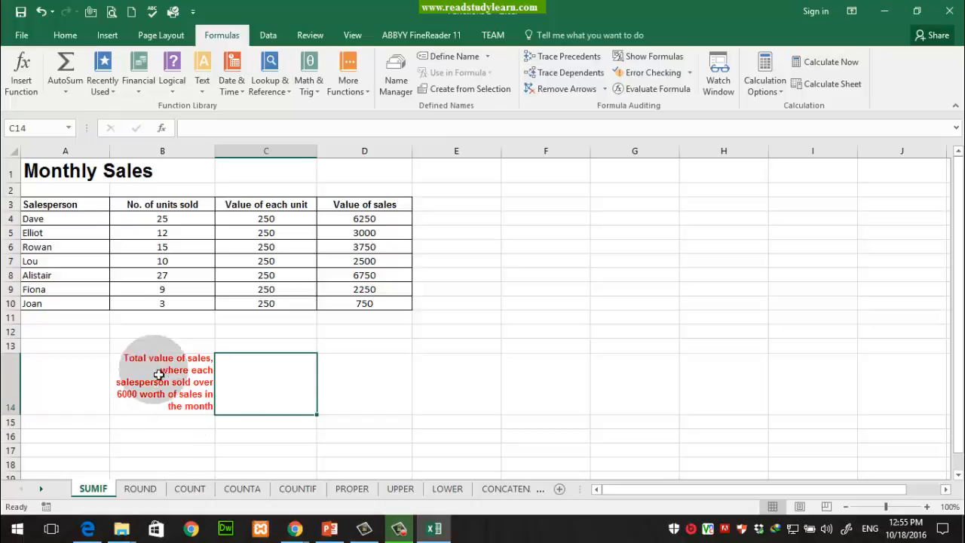
left_click_drag(355, 222, 52, 310)
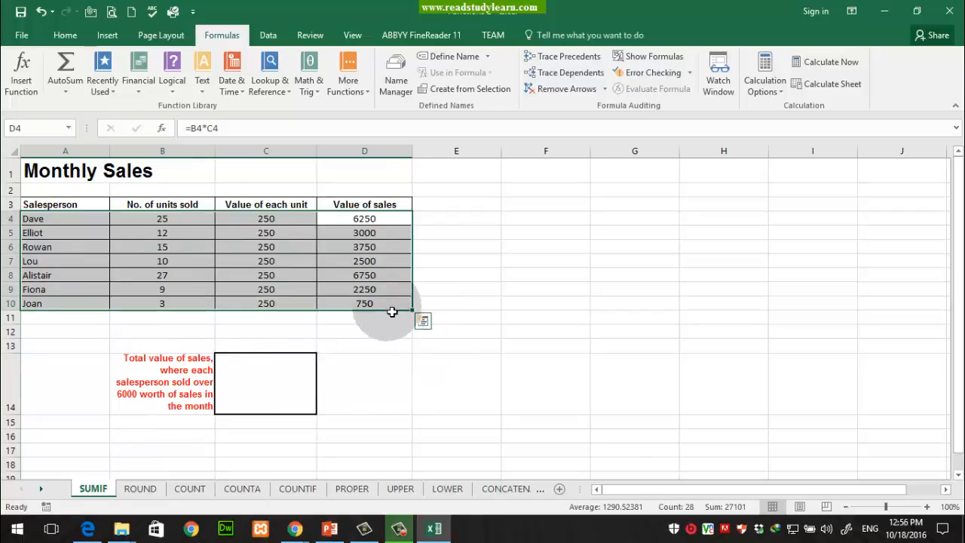
left_click_drag(392, 305, 34, 226)
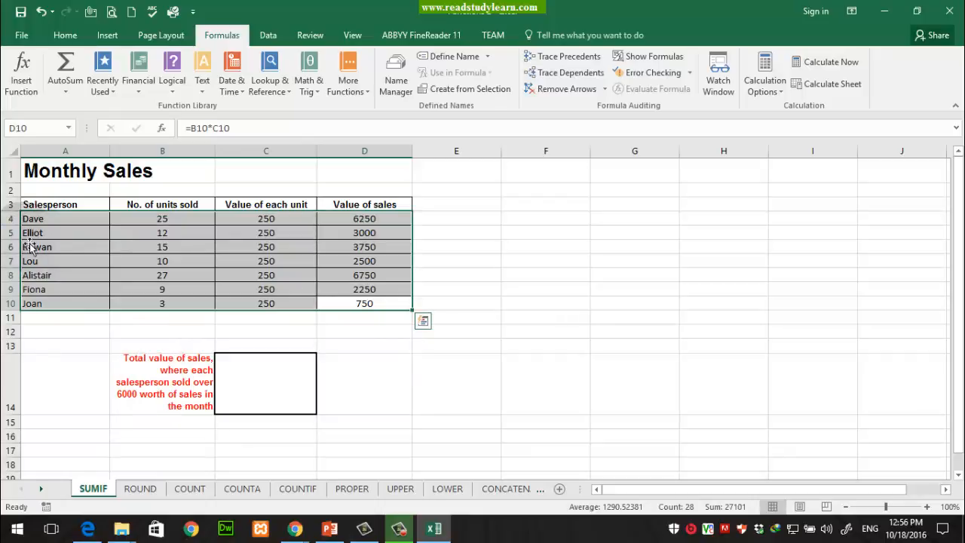
left_click_drag(32, 219, 354, 220)
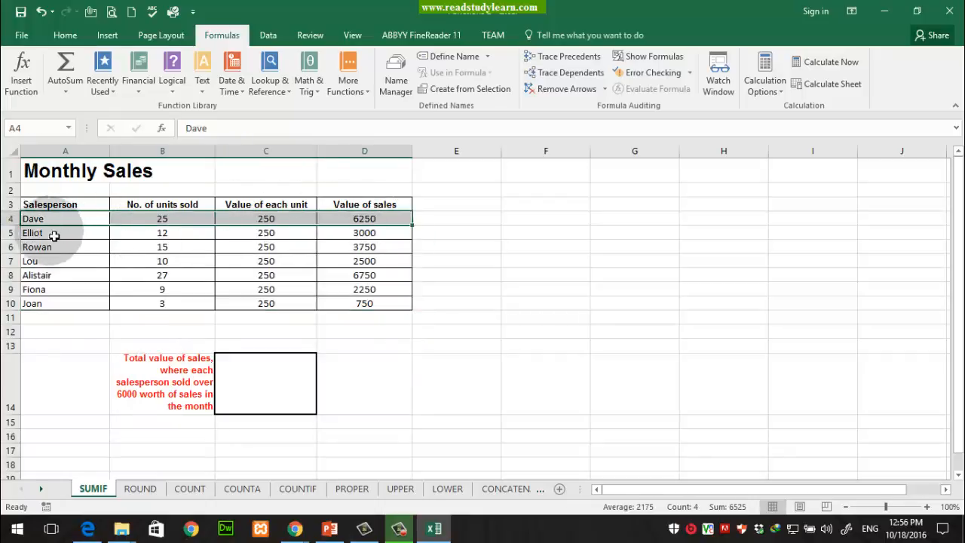
left_click_drag(45, 233, 362, 233)
left_click_drag(48, 255, 420, 256)
left_click(394, 252)
left_click(173, 221)
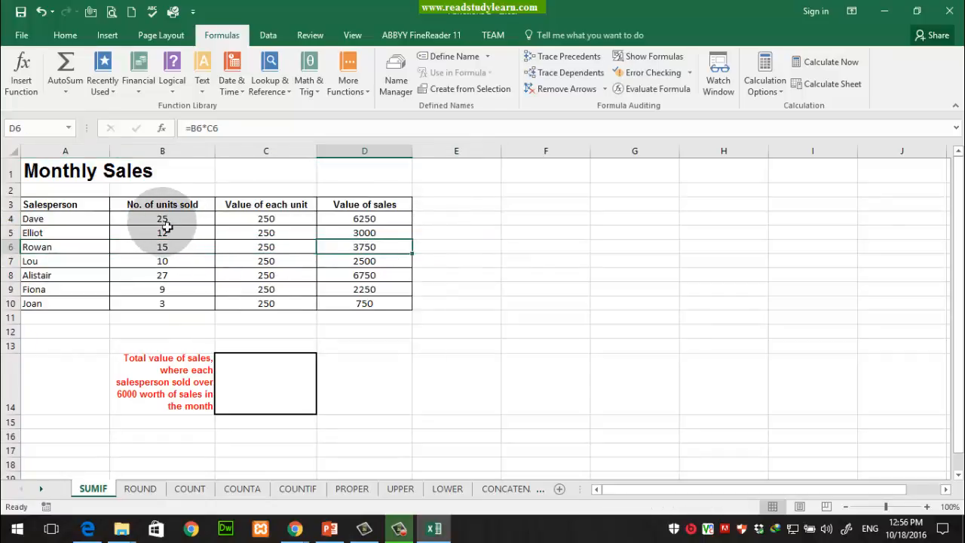
left_click(183, 225)
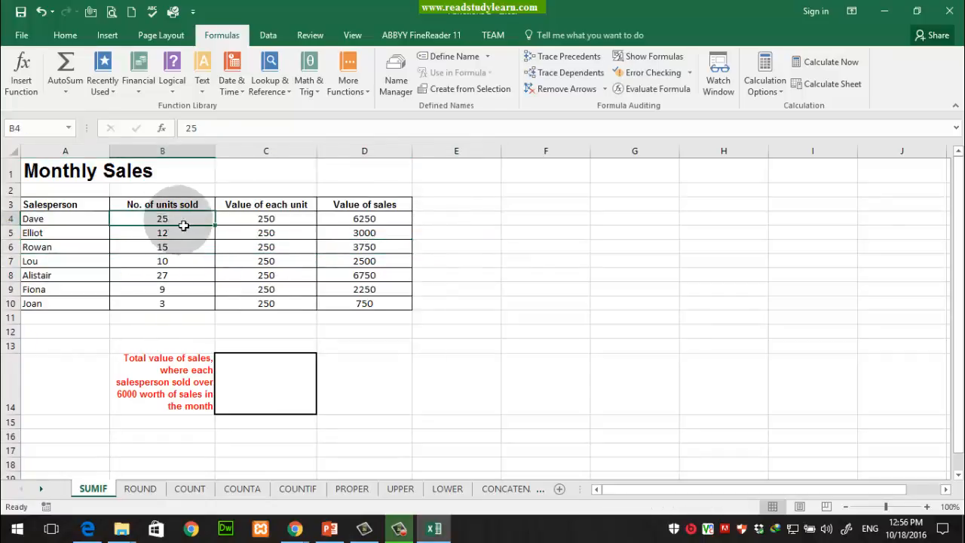
left_click(305, 219)
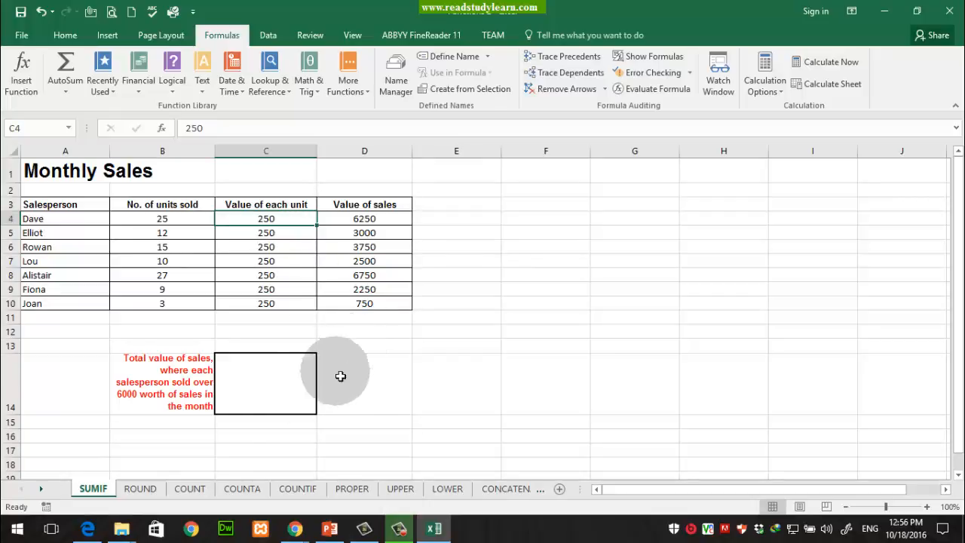
Examine which value-of-sales figures in D4:D10 exceed 6000 for the total required in cell C14
left_click(254, 403)
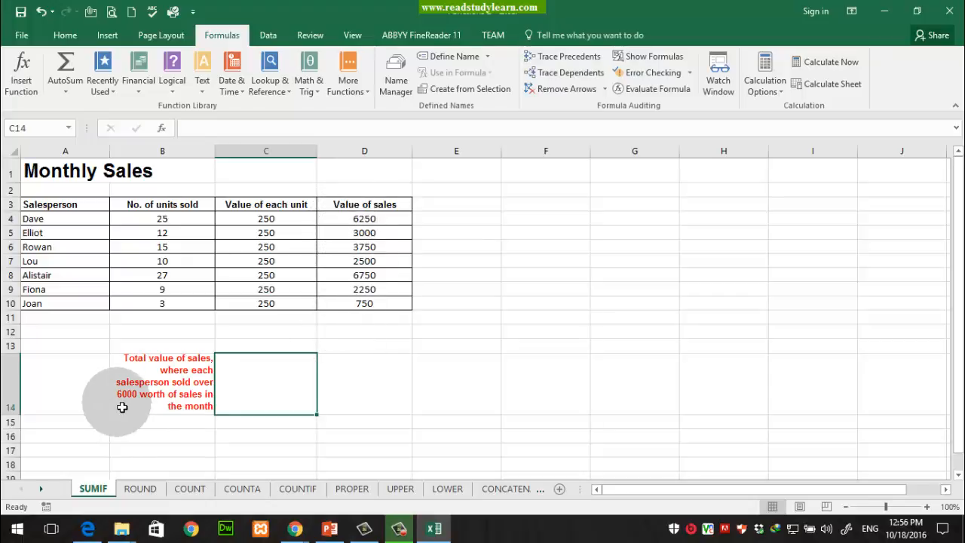
left_click(359, 221)
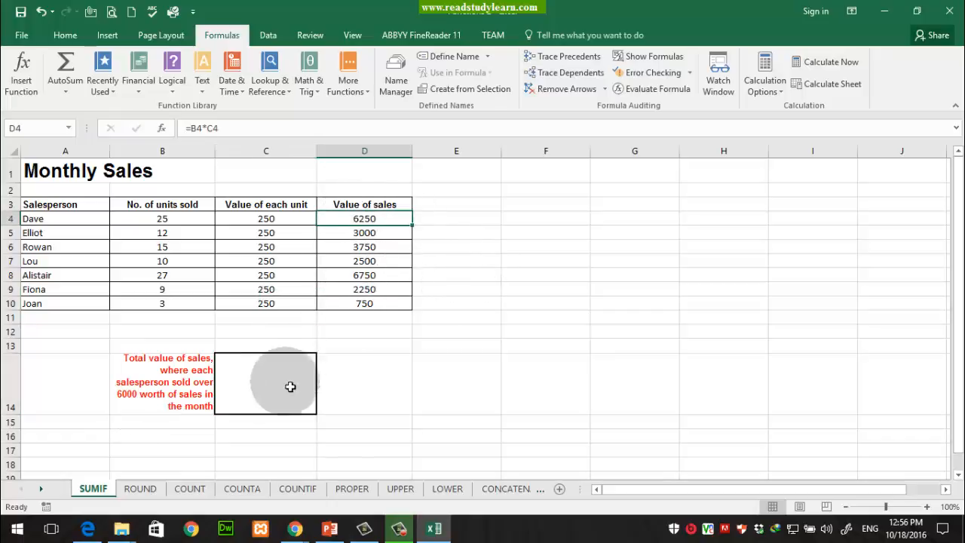
left_click(381, 279)
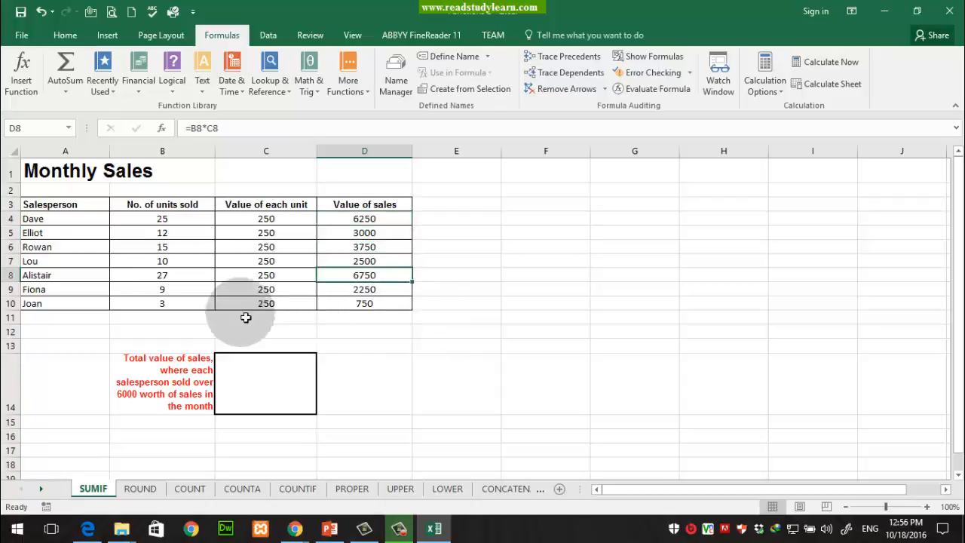
left_click_drag(12, 225, 11, 301)
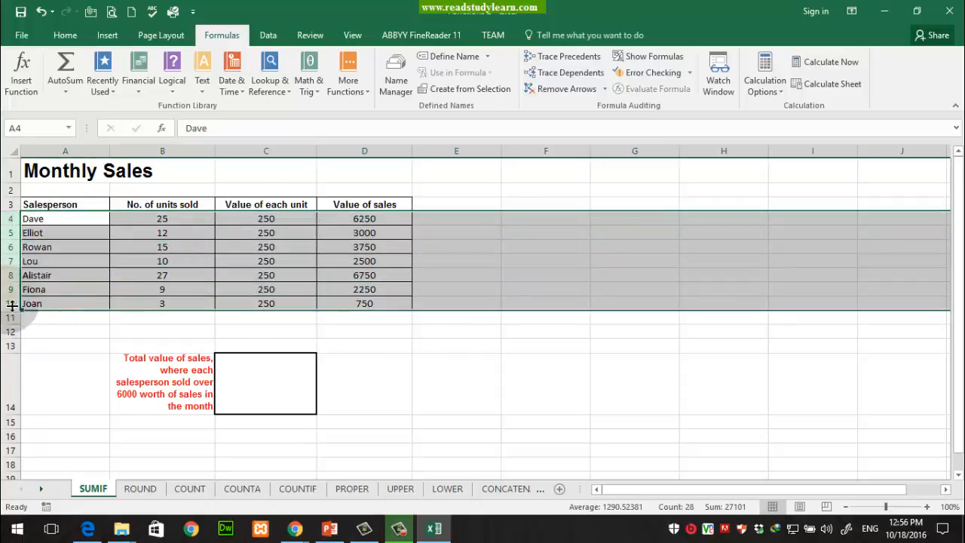
left_click(399, 222)
left_click_drag(401, 223, 394, 310)
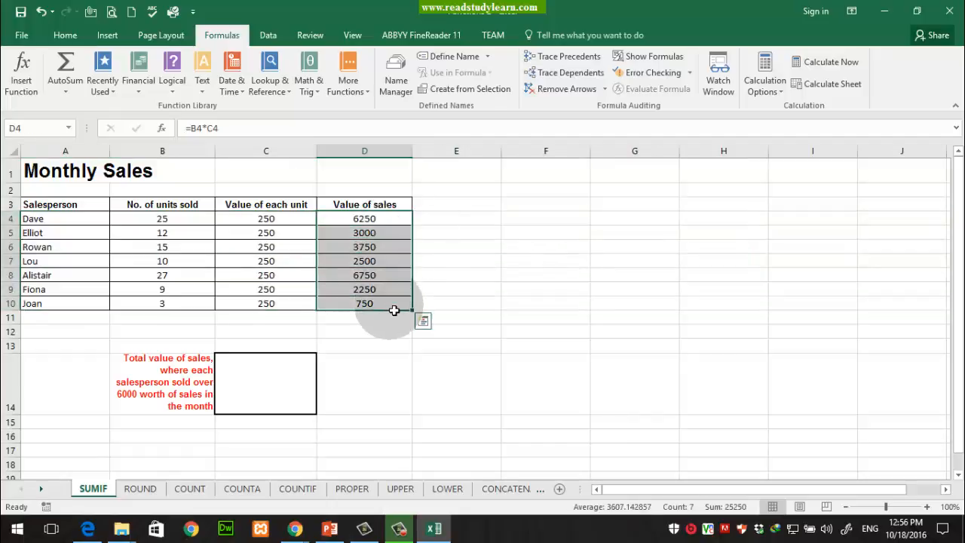
left_click(396, 222)
left_click_drag(396, 236, 386, 307)
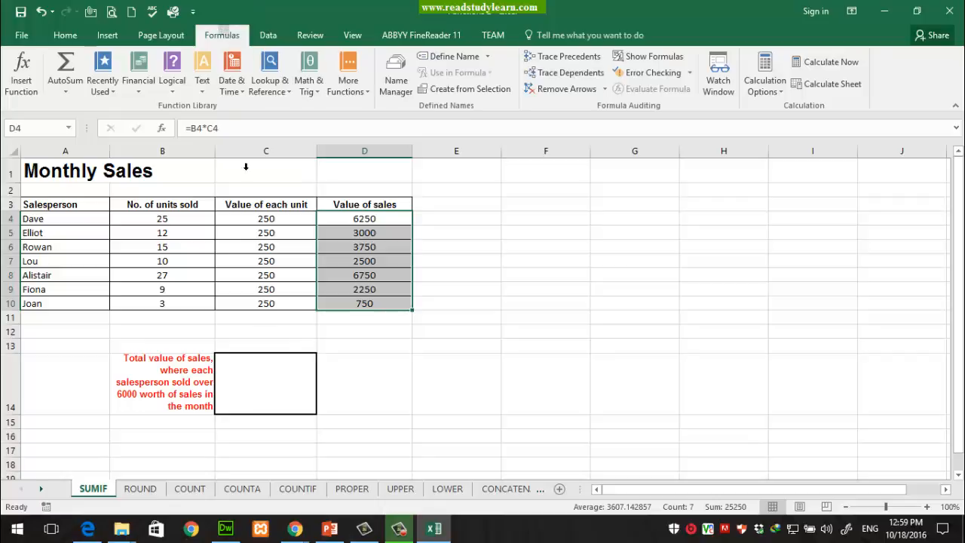
left_click(310, 88)
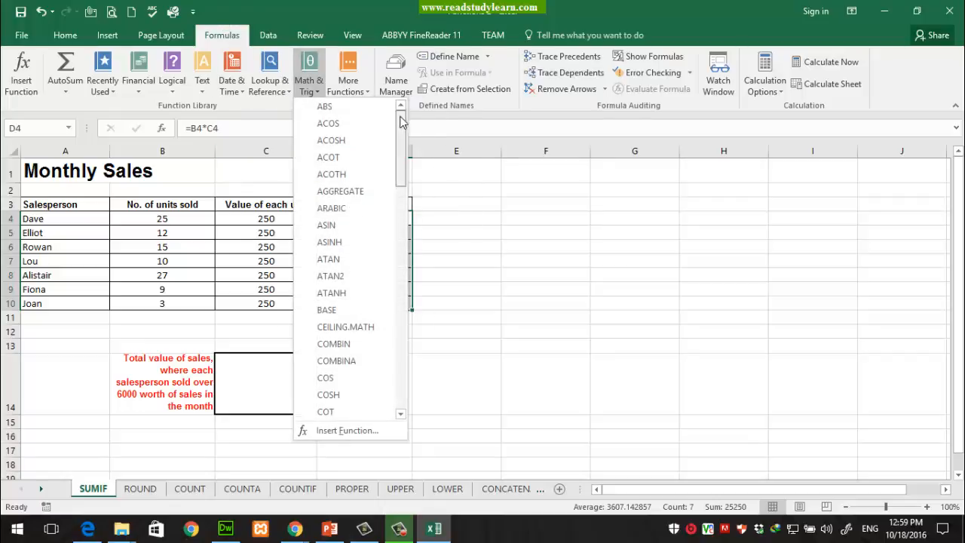
left_click_drag(401, 172, 477, 310)
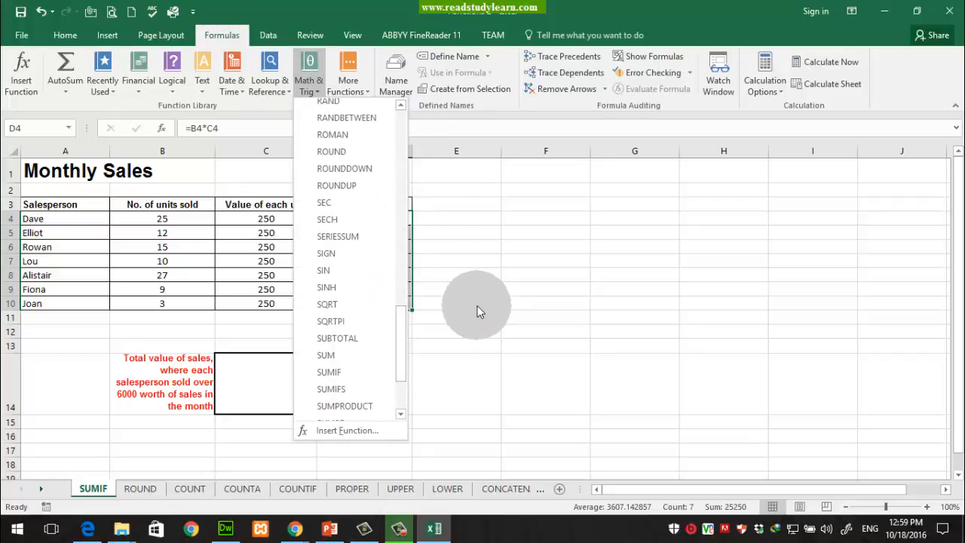
left_click(343, 374)
left_click_drag(652, 186, 599, 196)
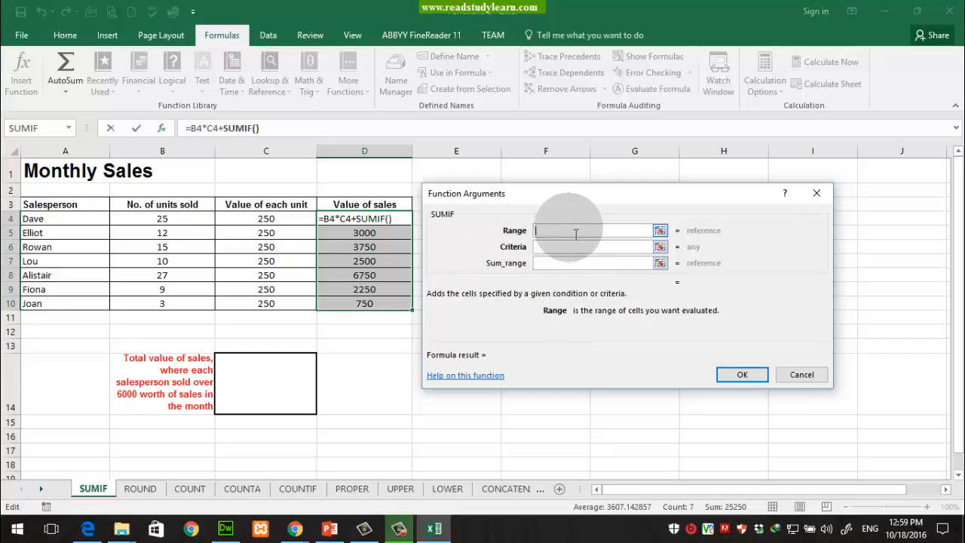
left_click(400, 220)
left_click_drag(400, 220, 400, 306)
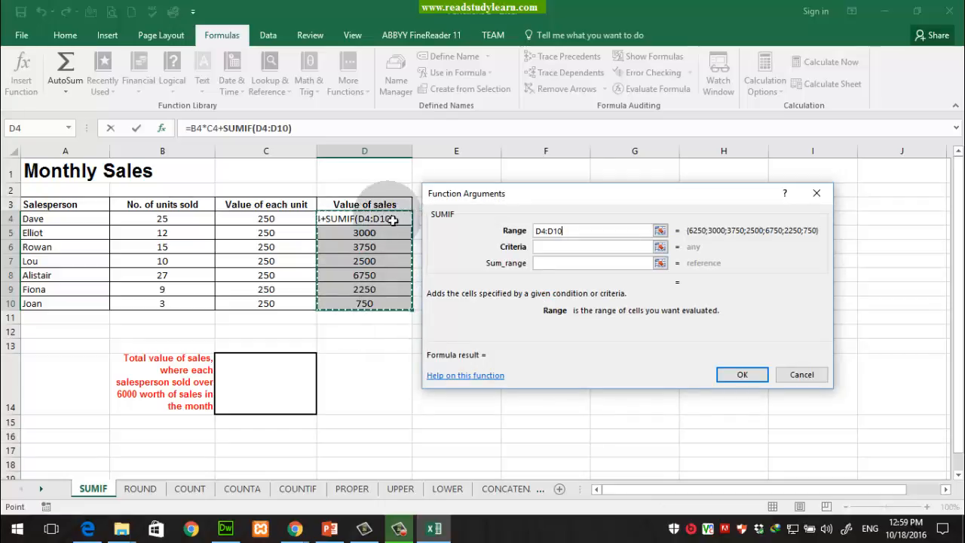
key("Escape")
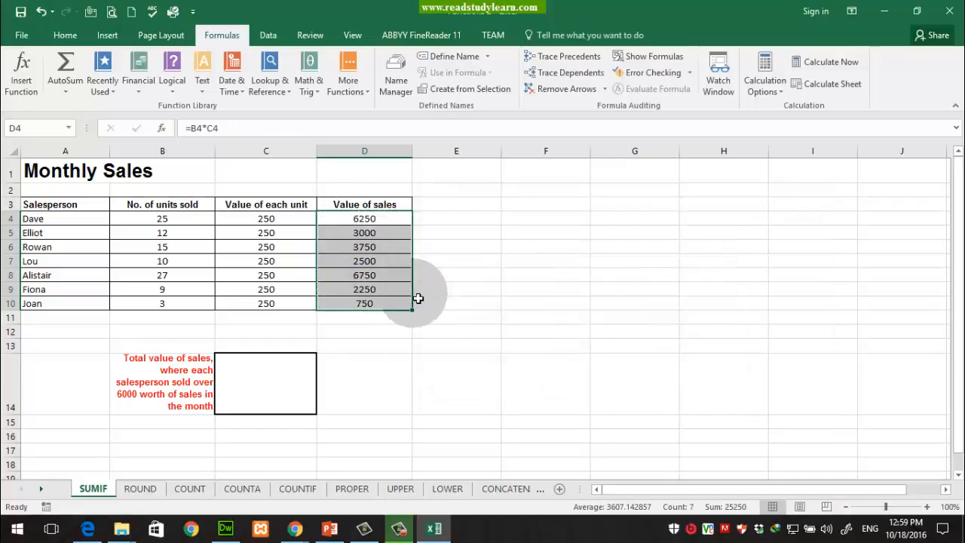
Insert the Math & Trig function SUMIF in cell C14, ready for its arguments
left_click(283, 388)
left_click(467, 362)
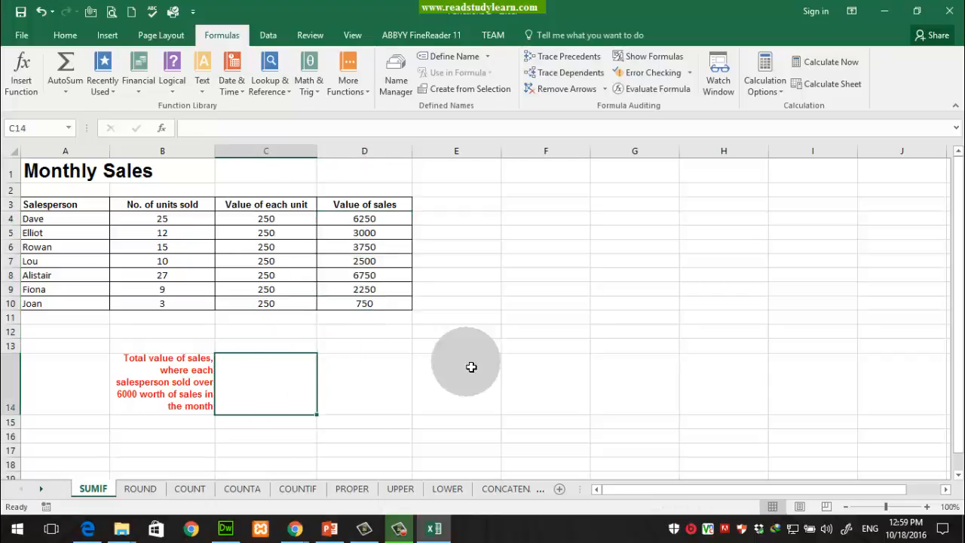
left_click(263, 381)
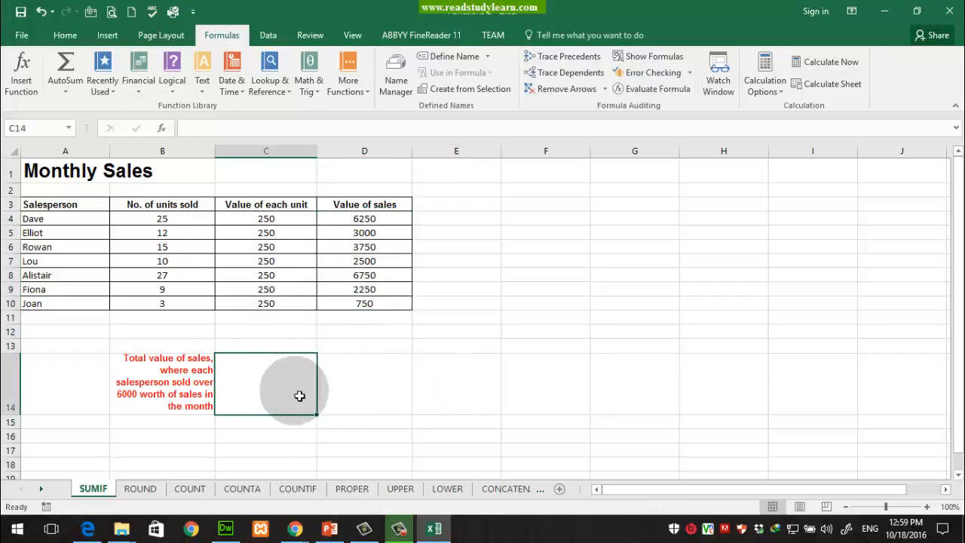
left_click(314, 92)
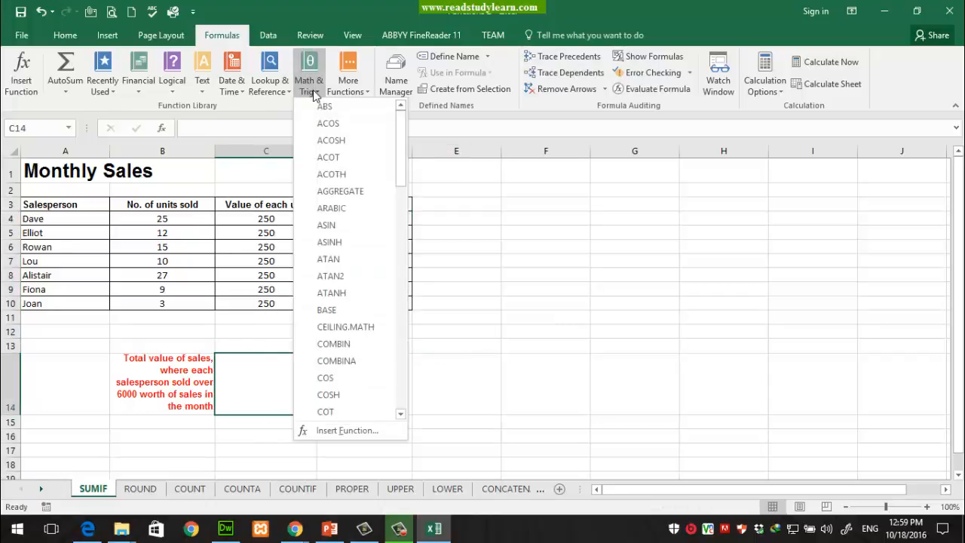
left_click_drag(409, 144, 403, 324)
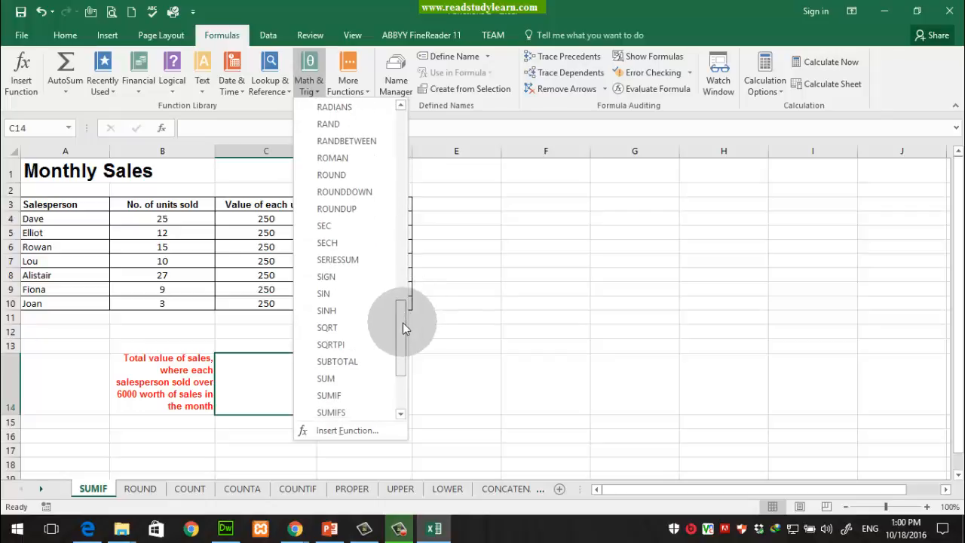
scroll(385, 335, "down", 1)
left_click(330, 329)
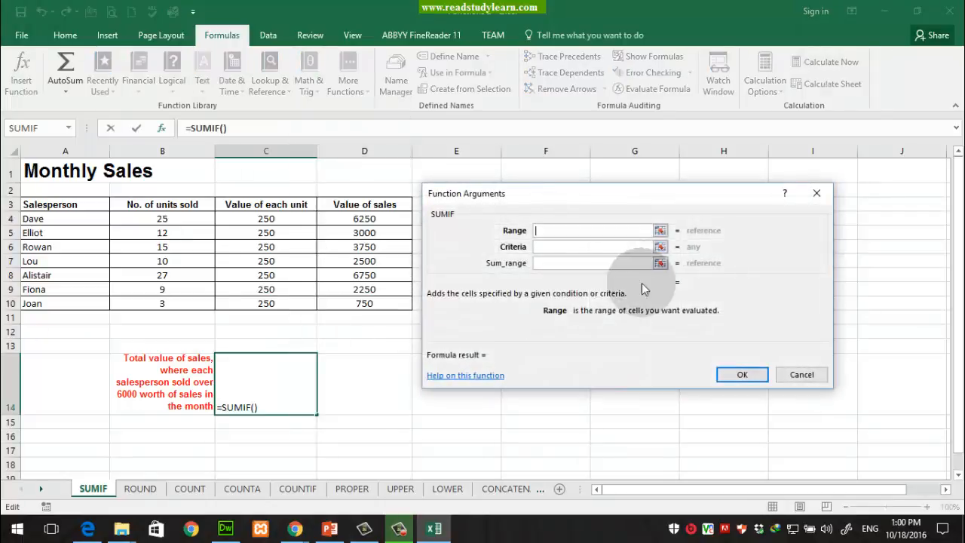
Set the SUMIF range to D4:D10 and its criteria to >6000, leaving Sum_range empty, and complete the formula
left_click_drag(361, 219, 360, 303)
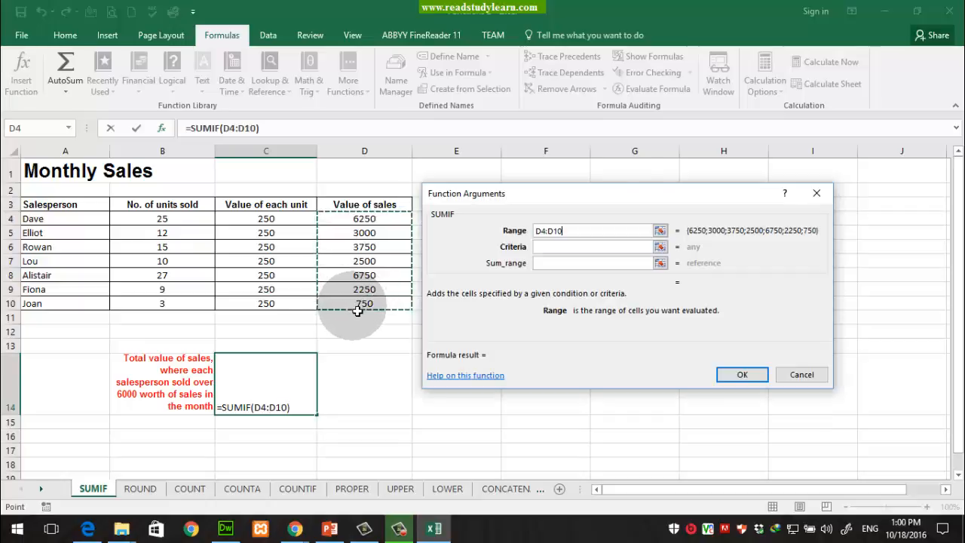
left_click(588, 247)
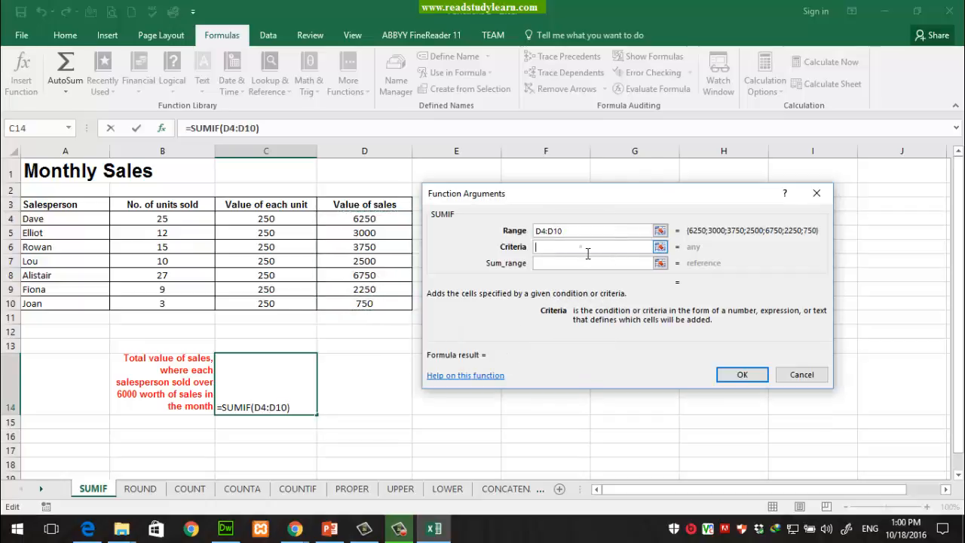
left_click(587, 254)
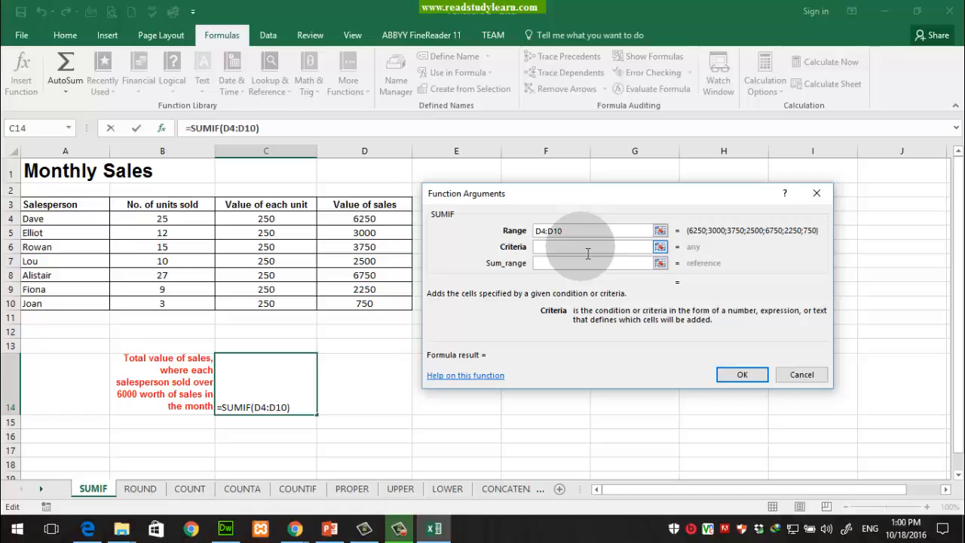
left_click(587, 249)
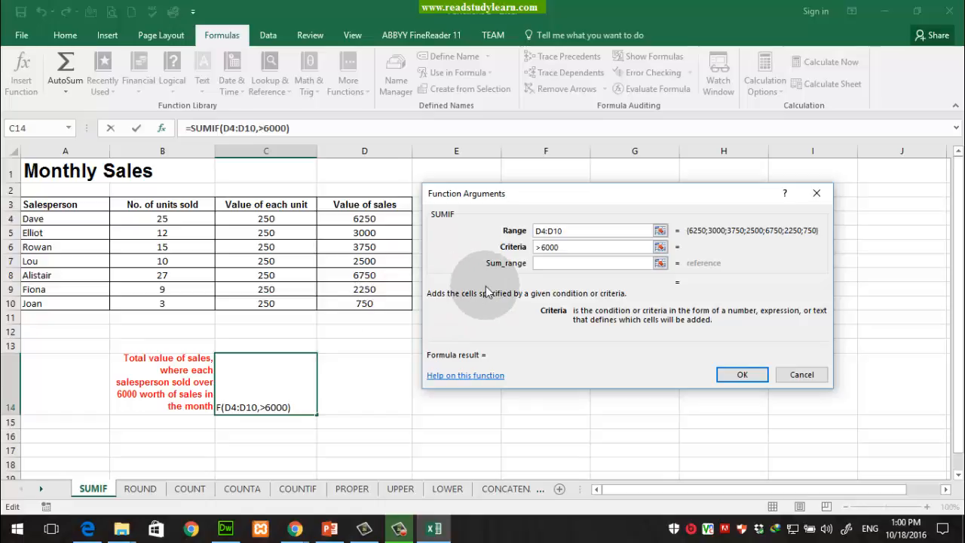
left_click(741, 375)
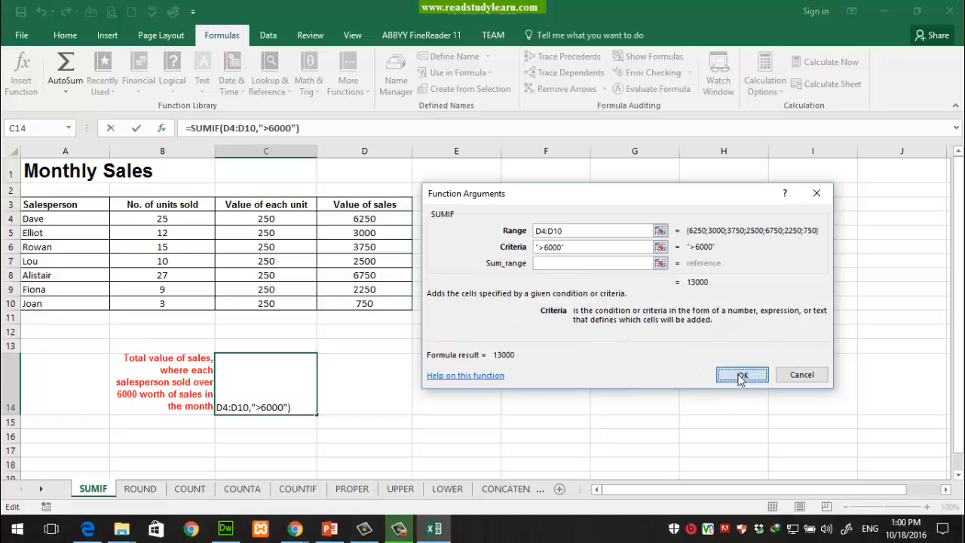
left_click(741, 376)
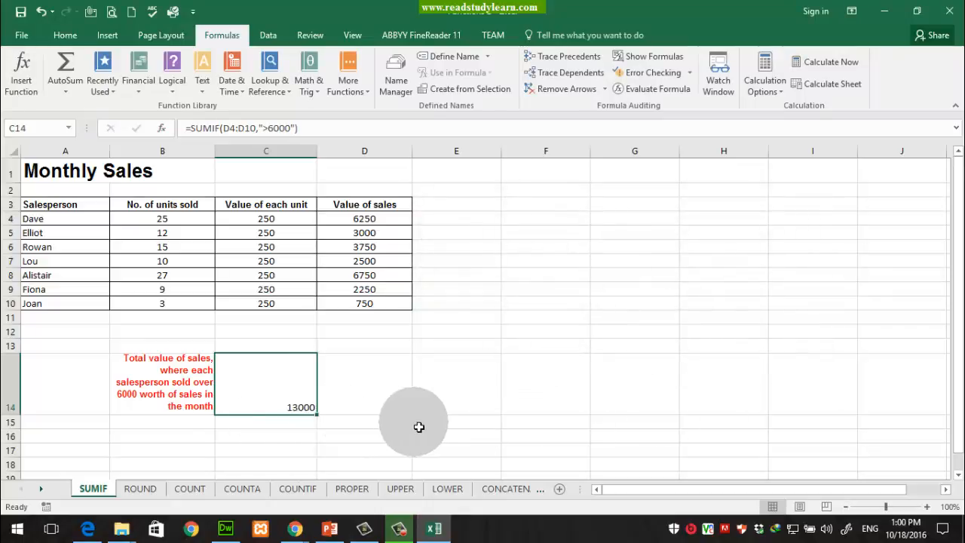
Centre the SUMIF result horizontally and vertically within cell C14
left_click(64, 35)
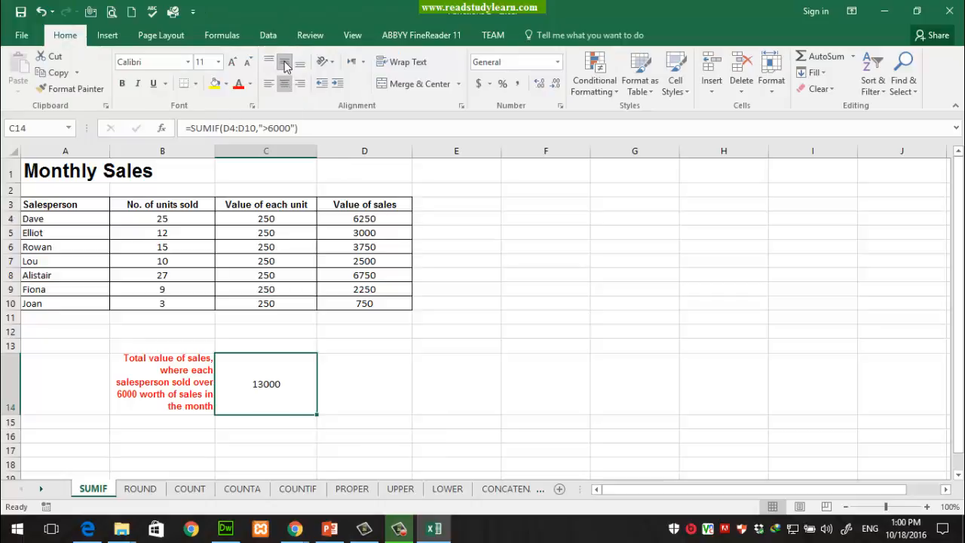
left_click(474, 261)
left_click(290, 407)
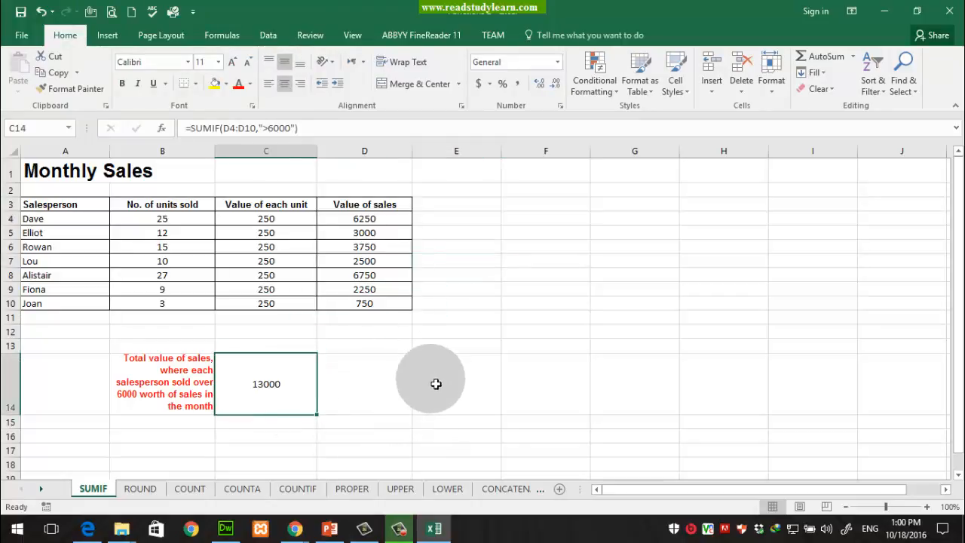
Review the sales values in D4:D10 and add filters to the header row of the Monthly Sales table A3:D10
left_click(375, 220)
left_click_drag(377, 224, 377, 301)
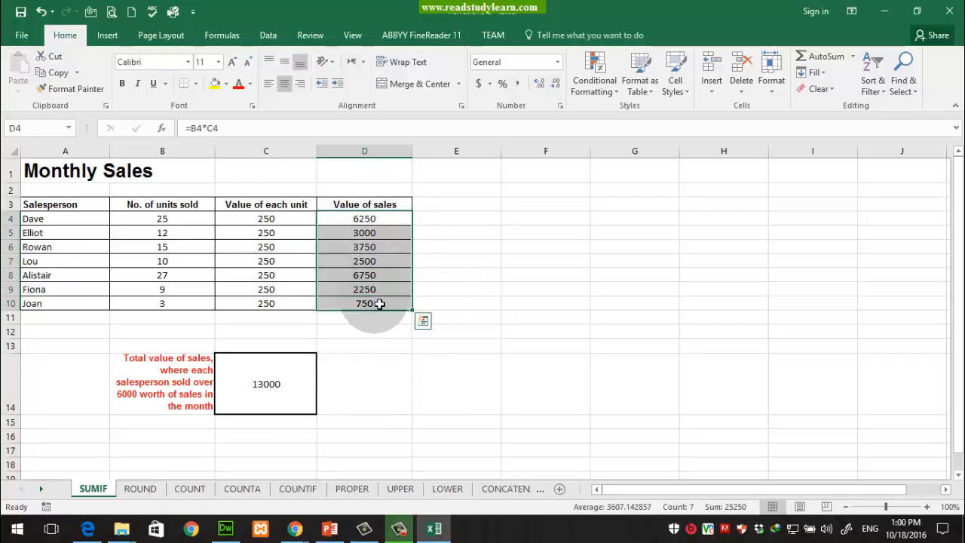
left_click(457, 275)
left_click_drag(32, 205, 380, 304)
left_click(873, 76)
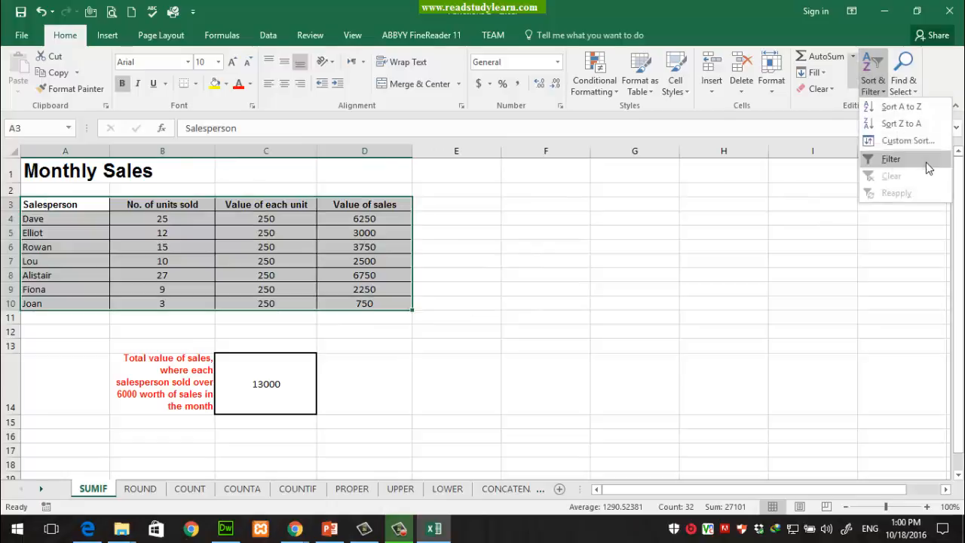
left_click(926, 160)
left_click(490, 235)
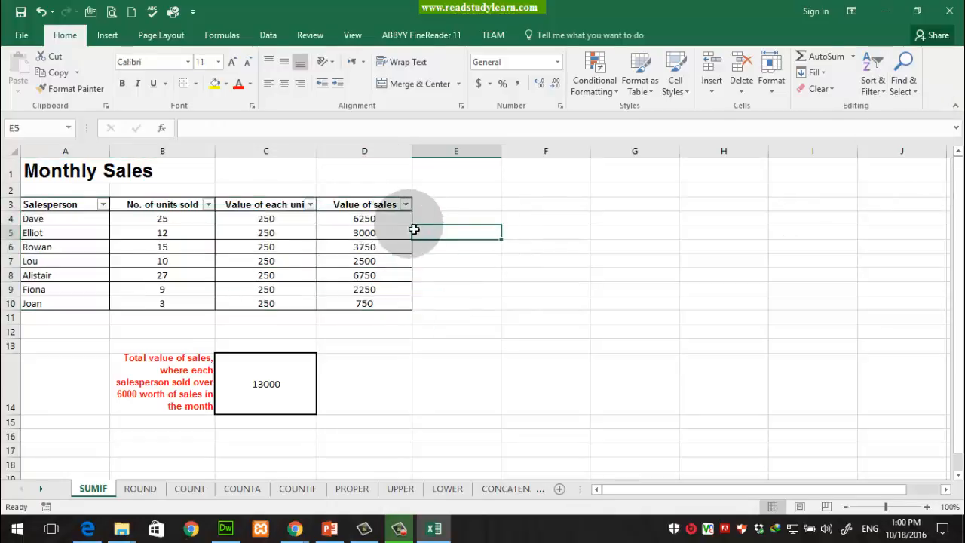
Filter the Value of sales column to show only the values 6250 and 6750
left_click(406, 204)
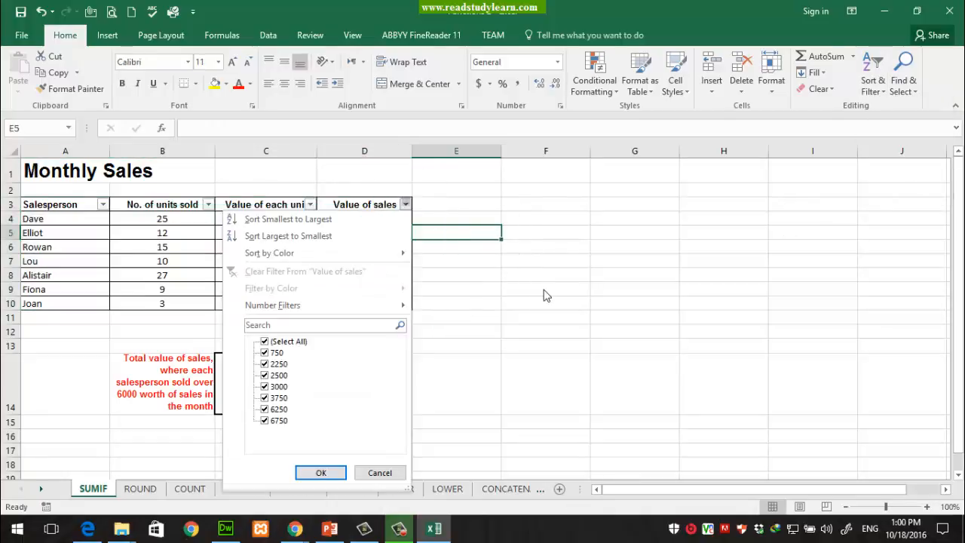
left_click(268, 341)
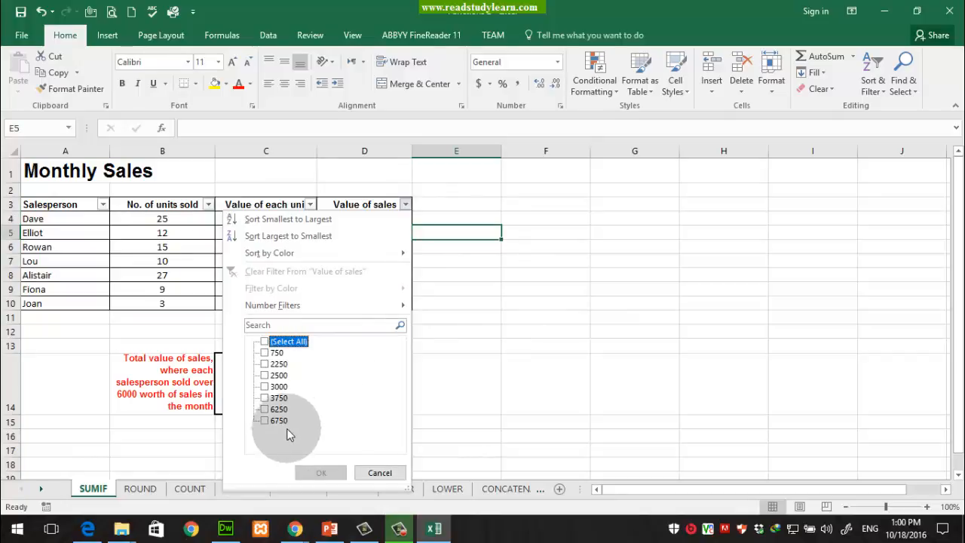
left_click(265, 420)
left_click(264, 410)
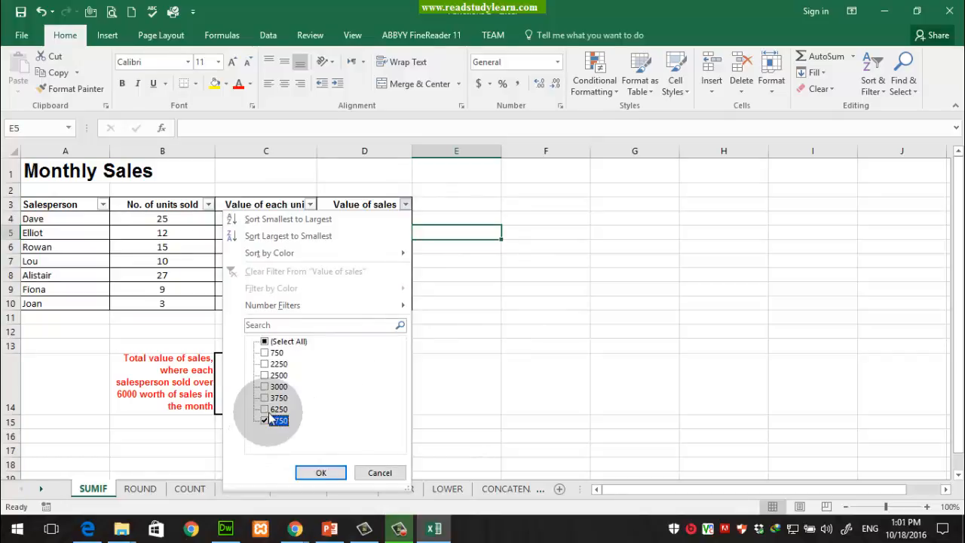
left_click(315, 478)
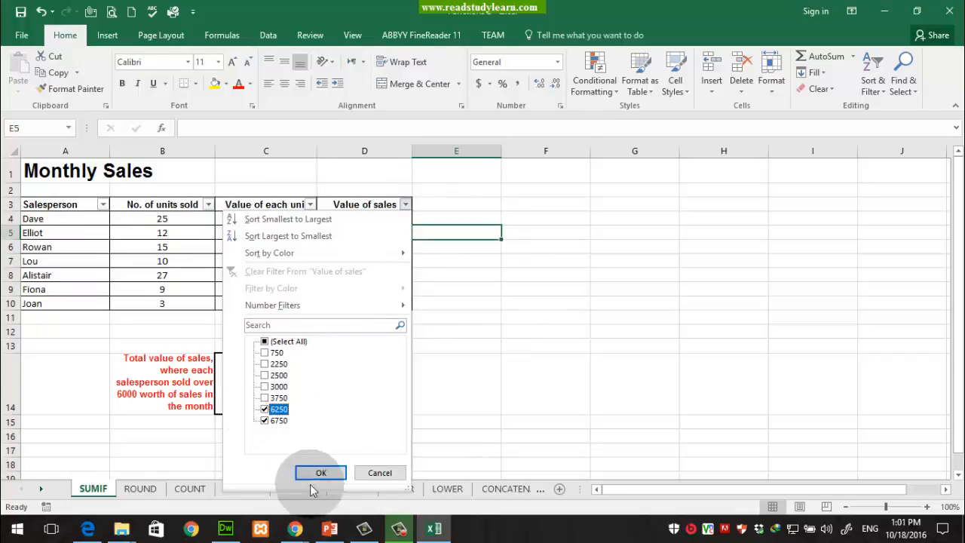
left_click(325, 478)
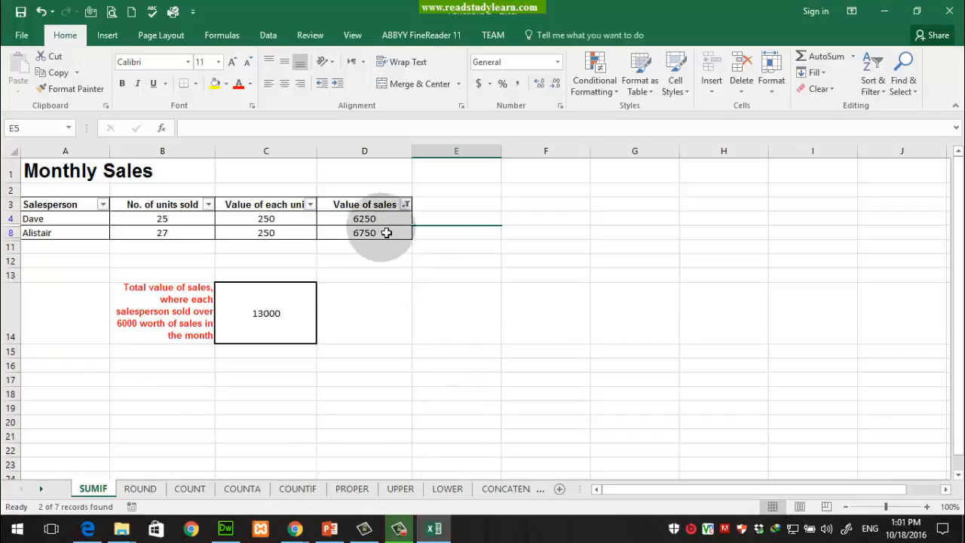
Insert an AutoSum formula in cell E14 that covers the filtered sales values in D4:D8
left_click_drag(387, 220, 392, 233)
left_click(484, 307)
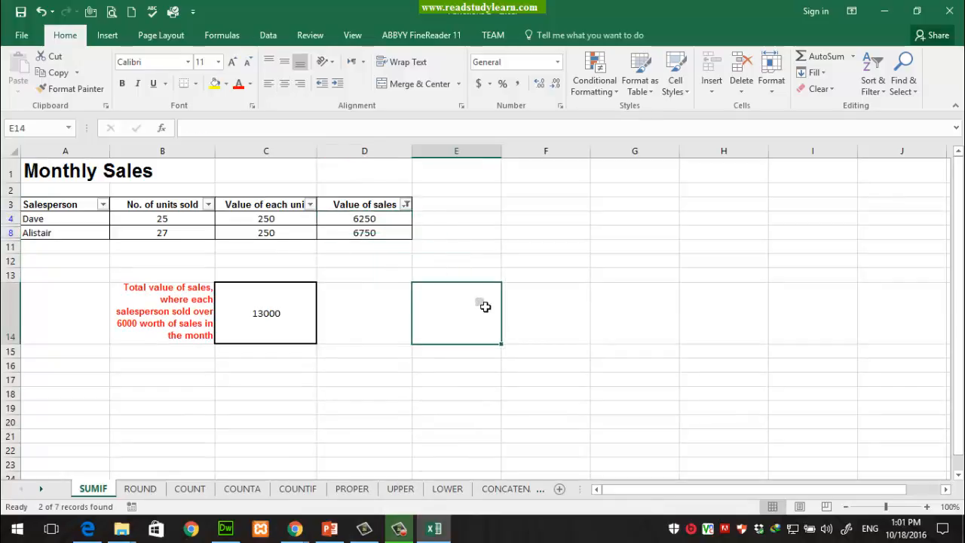
left_click(223, 36)
left_click(64, 91)
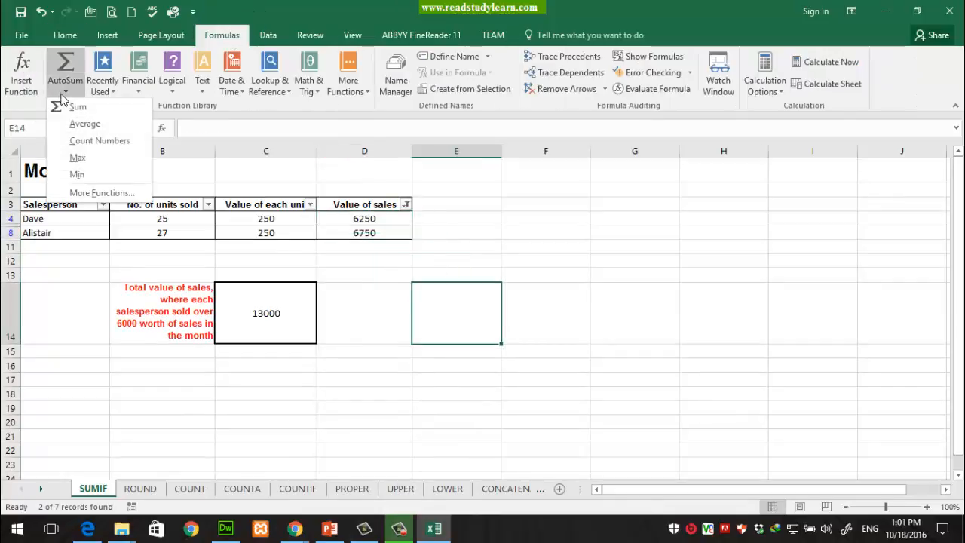
left_click(76, 106)
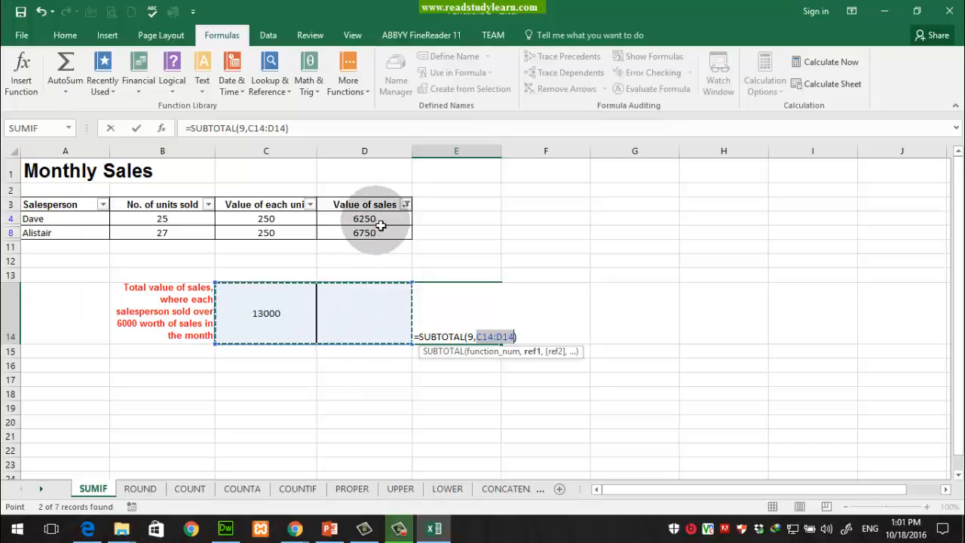
left_click_drag(380, 226, 382, 237)
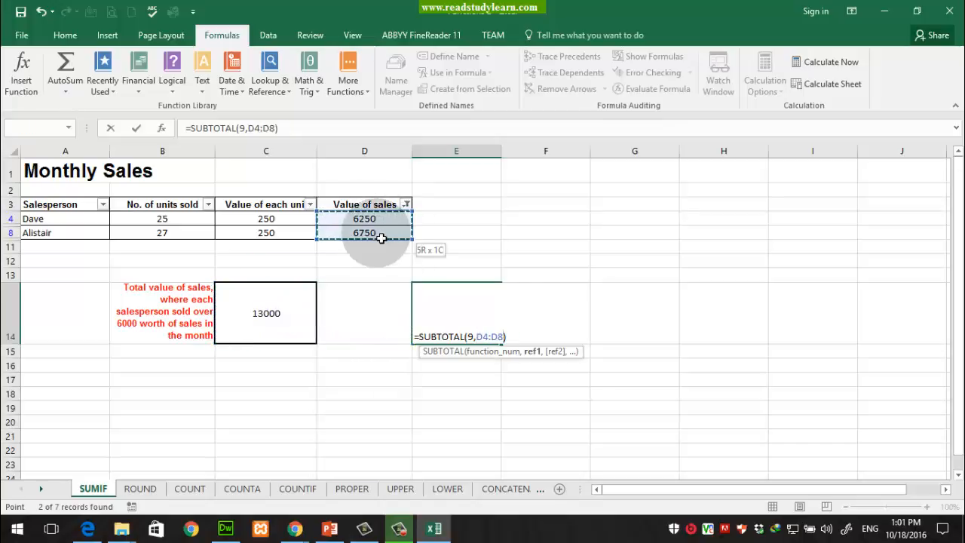
Change the SUBTOTAL formula in cell E14 to =SUM(D4:D8)
left_click(475, 337)
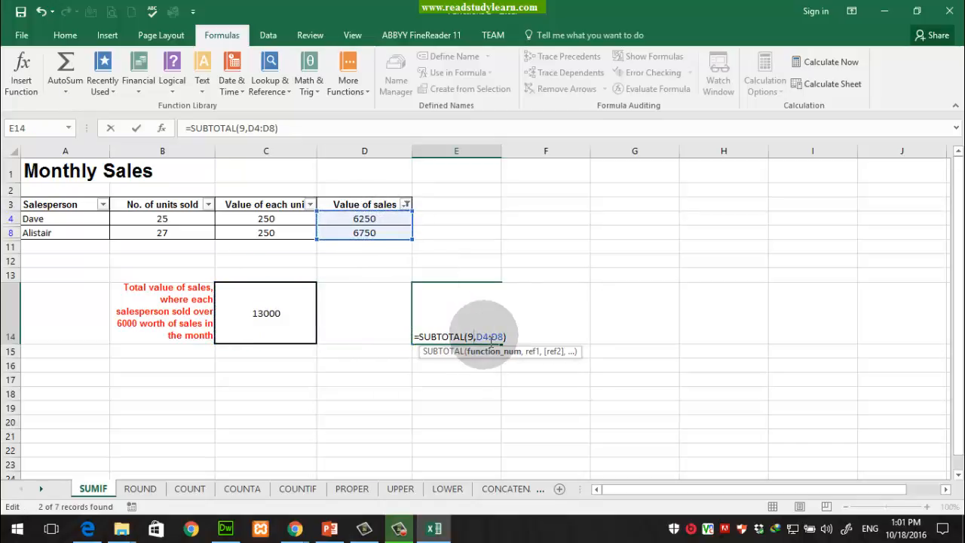
key("BackSpace")
key("BackSpace")
key("Left")
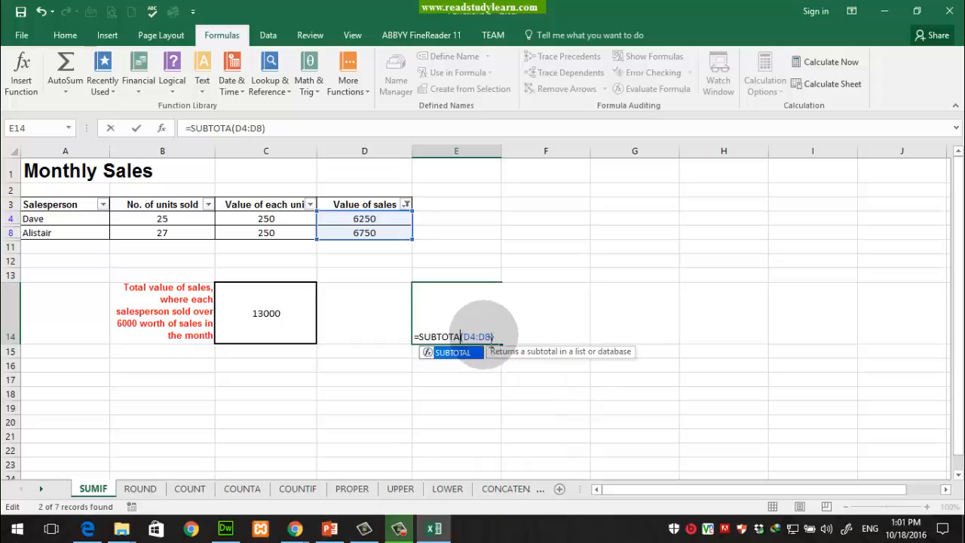
key("BackSpace")
key("BackSpace")
key("BackSpace")
key("BackSpace")
key("BackSpace")
key("BackSpace")
key("BackSpace")
type("um")
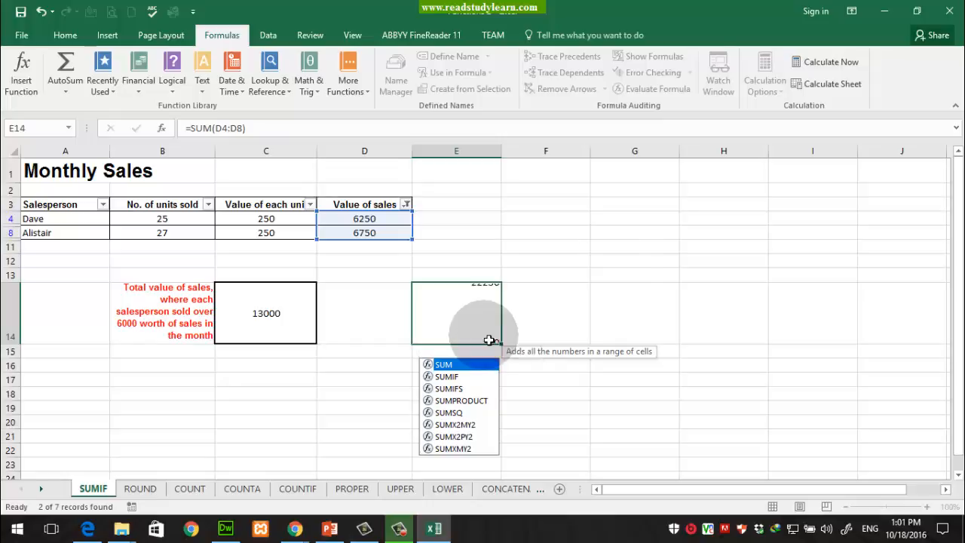
key("Return")
Replace the formula in cell E14 with =SUM(D4+D8) and compare it with the SUMIF formula in C14
left_click(493, 322)
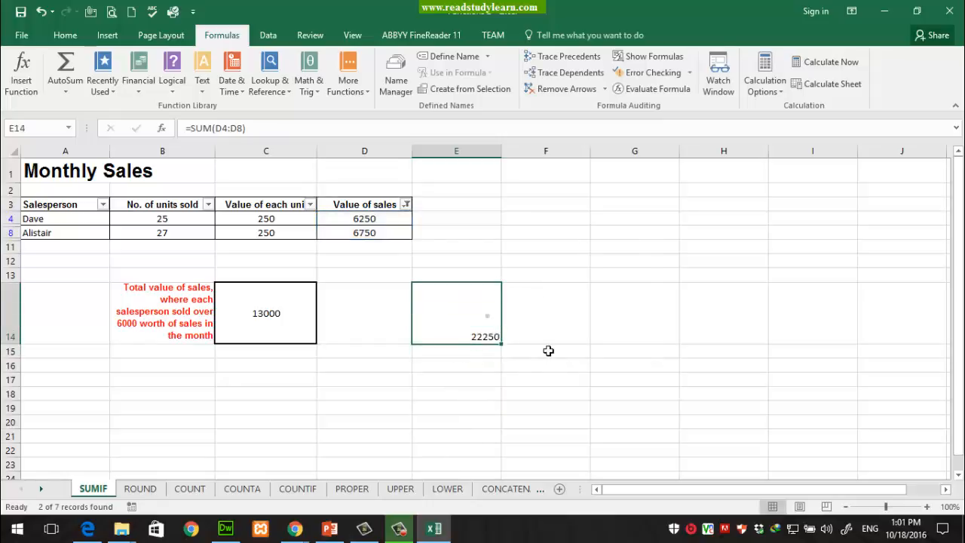
type("=su")
key("Tab")
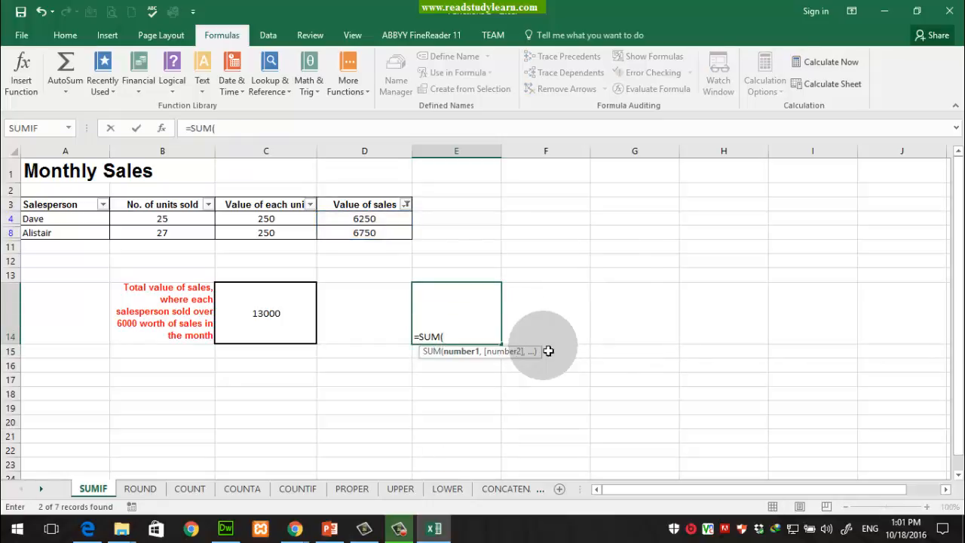
type("d4")
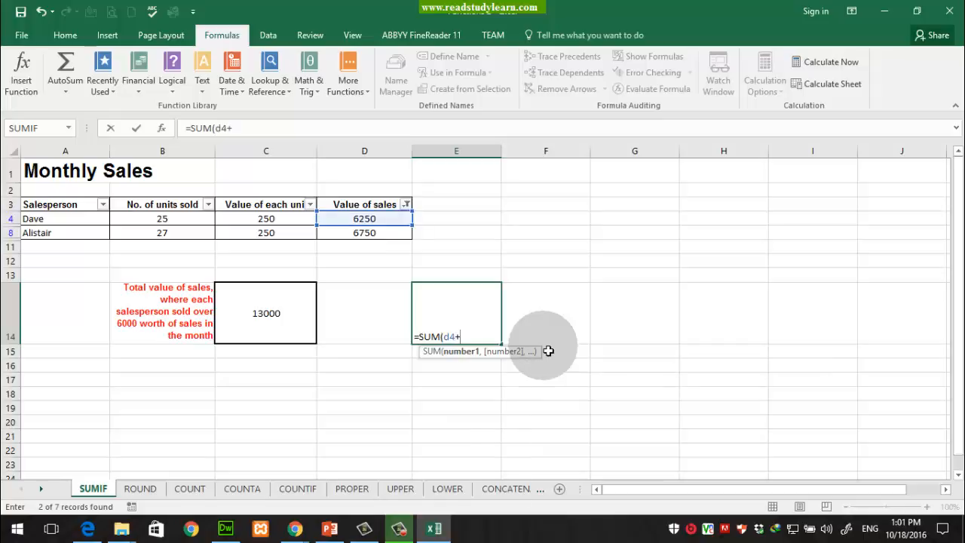
type("+d8)")
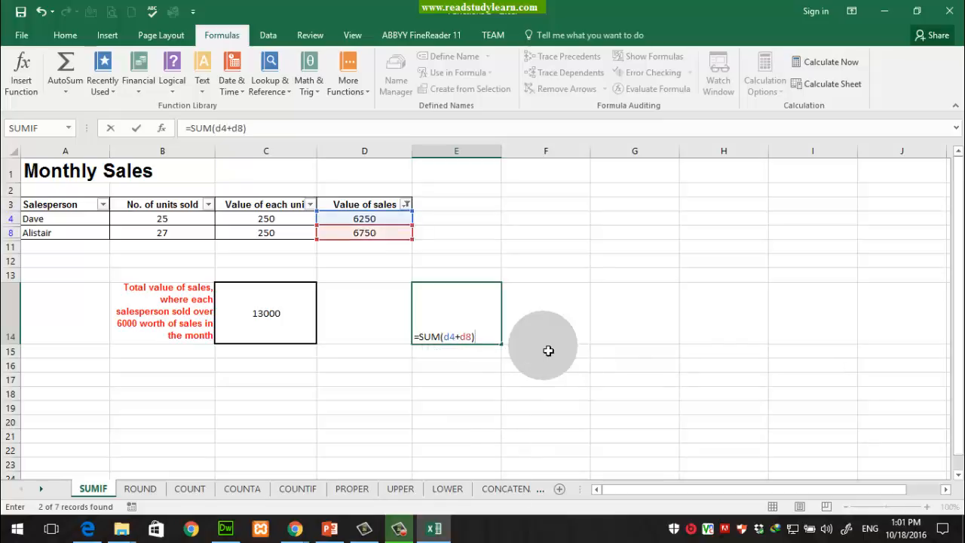
key("Return")
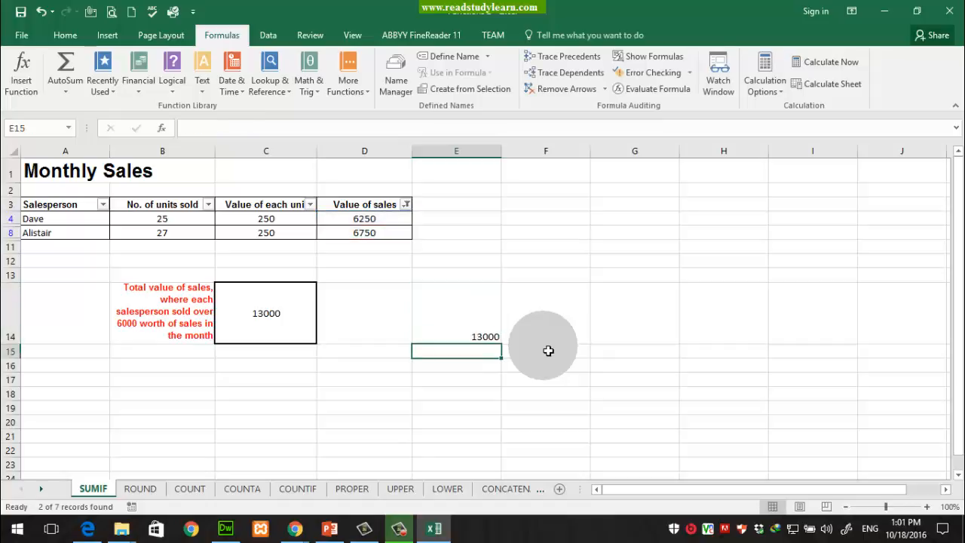
left_click(484, 333)
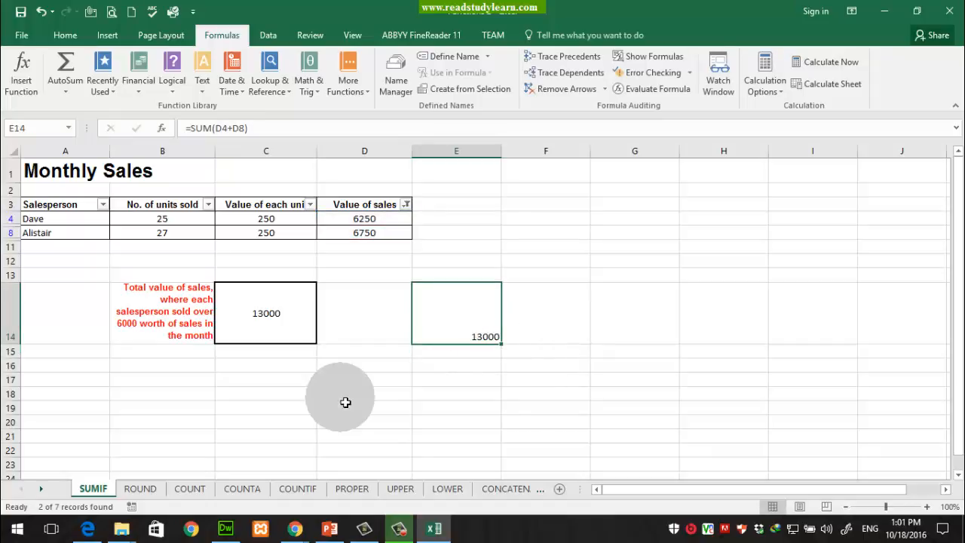
left_click(252, 314)
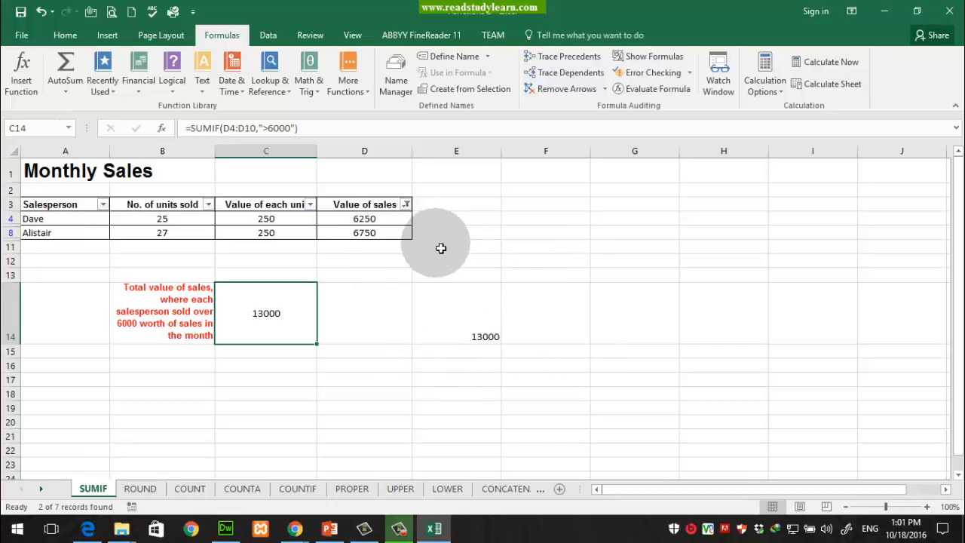
Show all values again in the Value of sales column by reselecting every entry in its filter
left_click(405, 204)
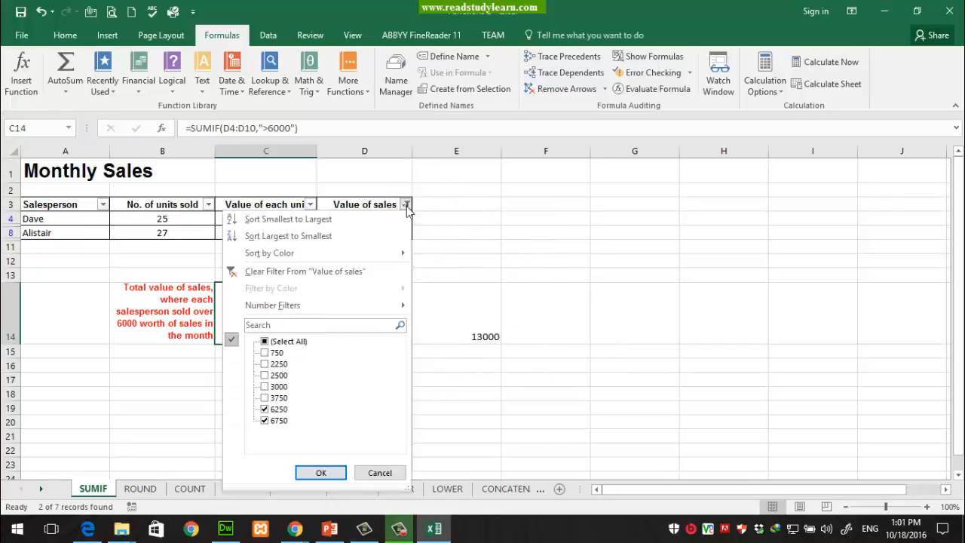
left_click(265, 342)
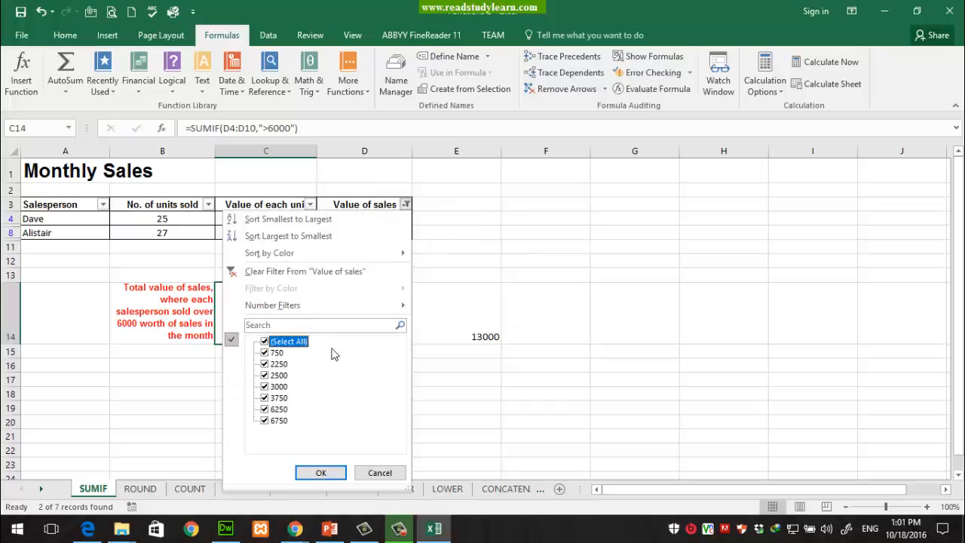
left_click(321, 473)
Inspect the cells referenced by the check formula in E14, and clear that cell's contents
left_click(490, 386)
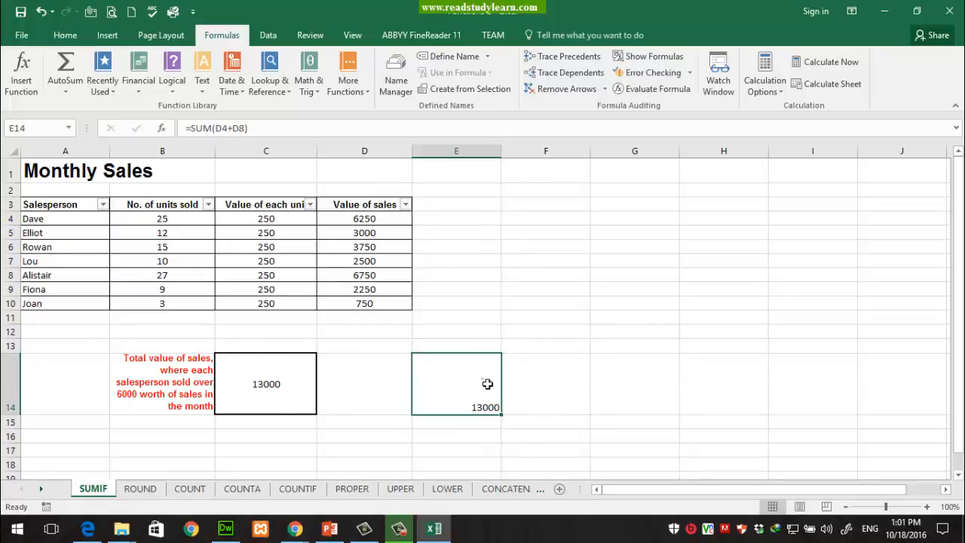
double_click(490, 386)
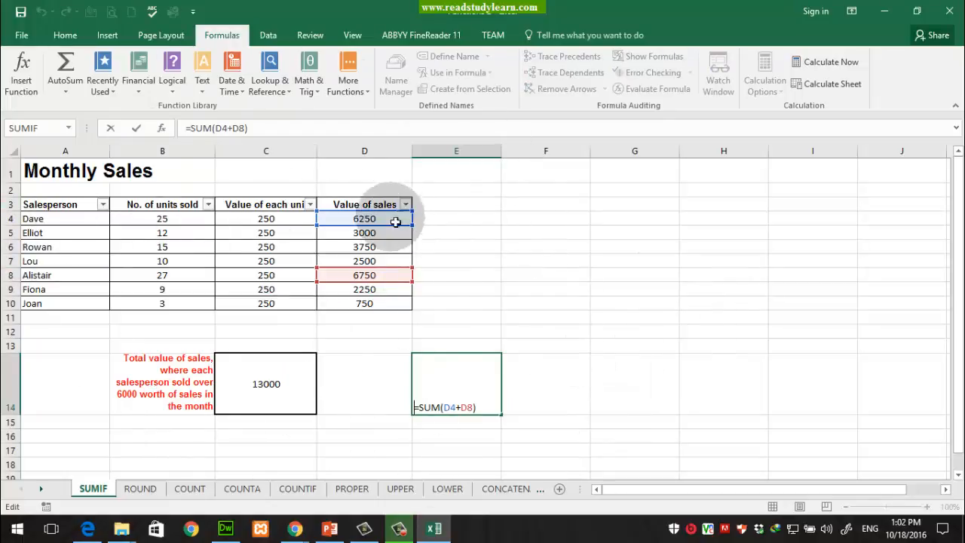
left_click(632, 422)
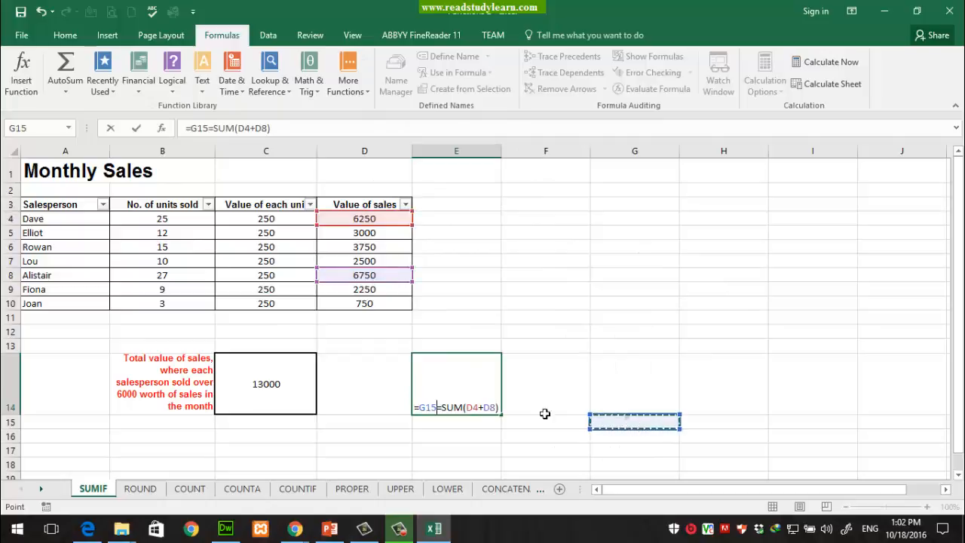
key("Escape")
left_click(470, 392)
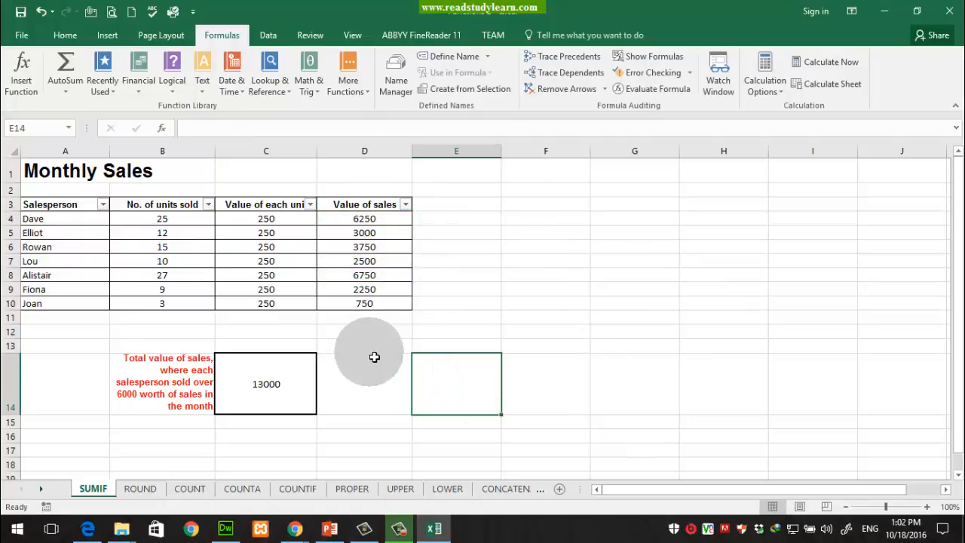
Review the SUMIF cell C14 against the sales values in D4:D10 and the full data range A4:D10
left_click(305, 378)
left_click_drag(405, 226, 400, 306)
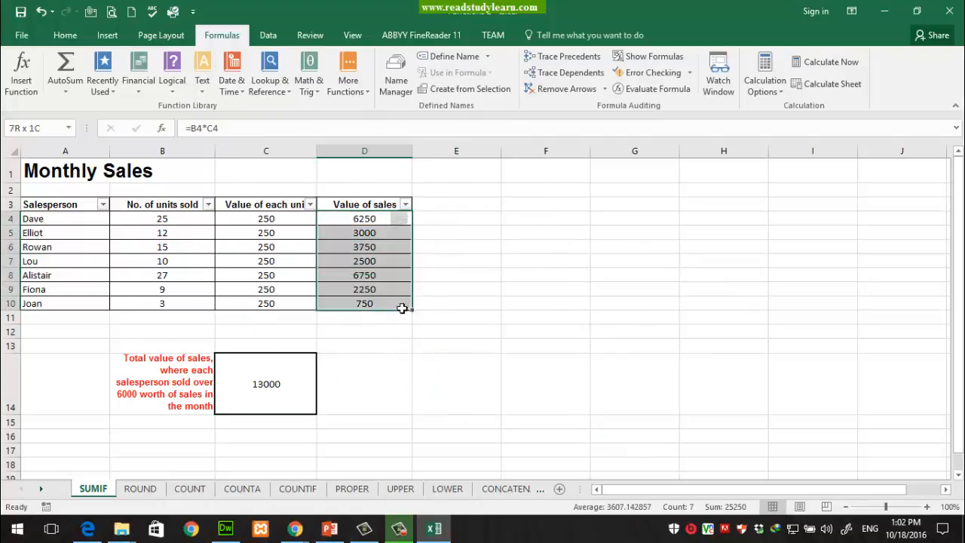
mouse_move(70, 226)
left_mouse_down()
mouse_move(392, 297)
mouse_move(393, 309)
left_mouse_up()
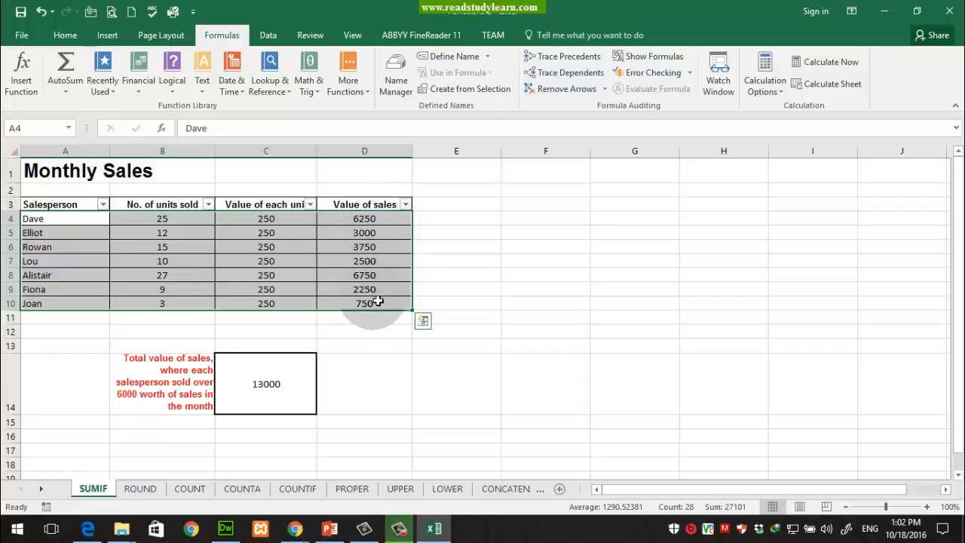
left_click(513, 305)
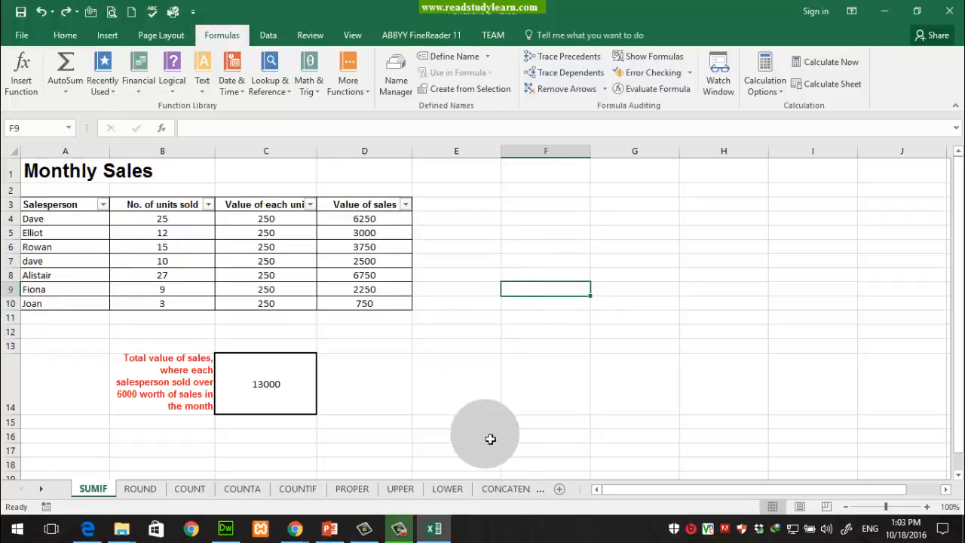
Highlight ROUND in the PowerPoint formula list, and return to Excel on the ROUND worksheet
left_click(330, 527)
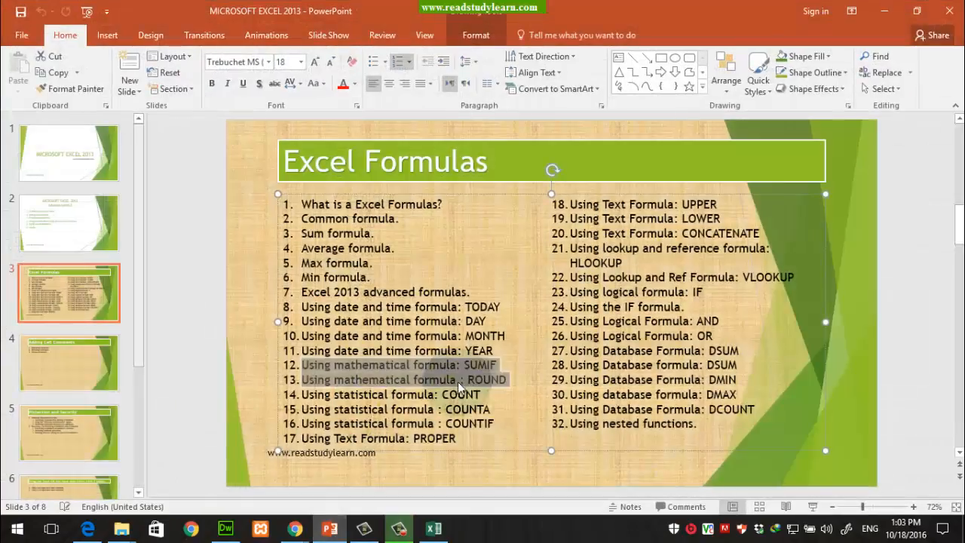
double_click(486, 379)
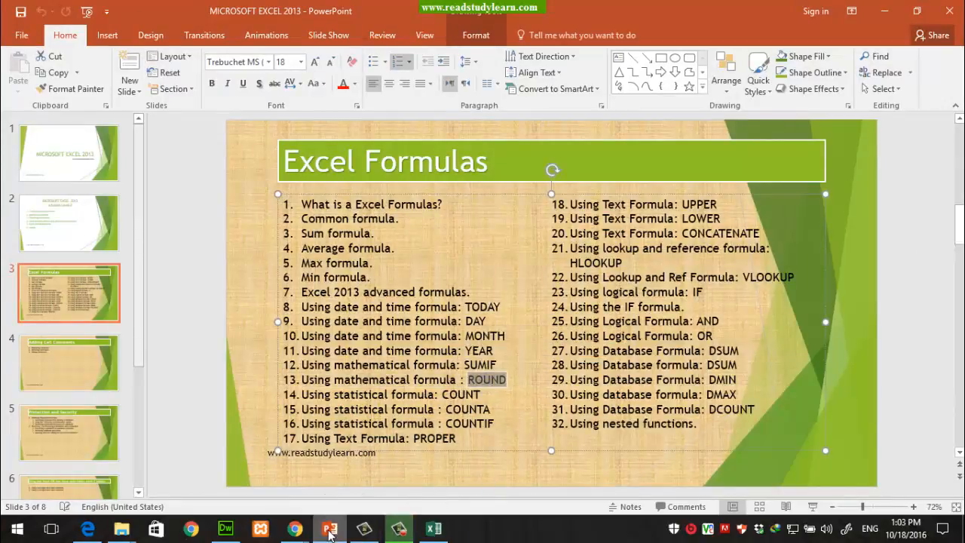
left_click(329, 528)
left_click(143, 489)
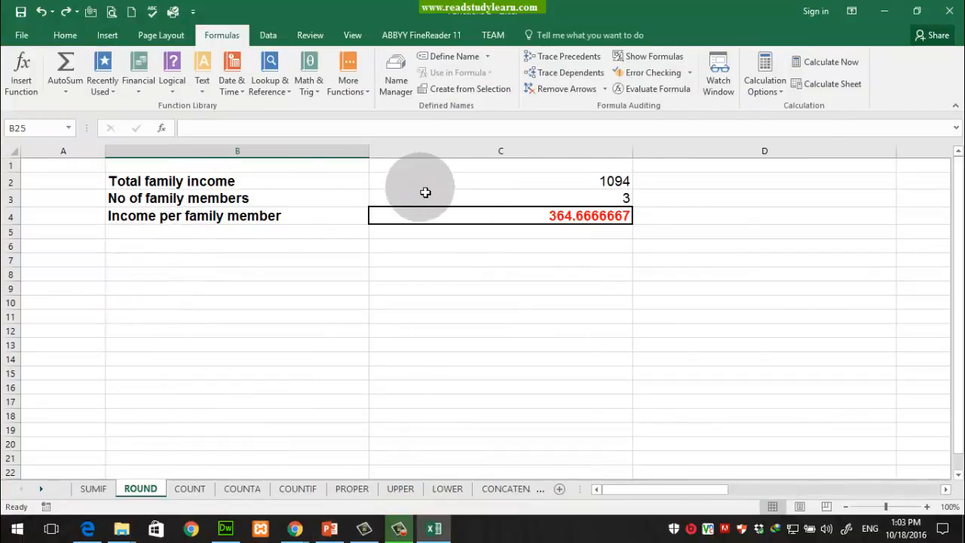
Examine the total family income in C2, the number of family members in C3 and the income-per-member formula in C4
left_click(574, 188)
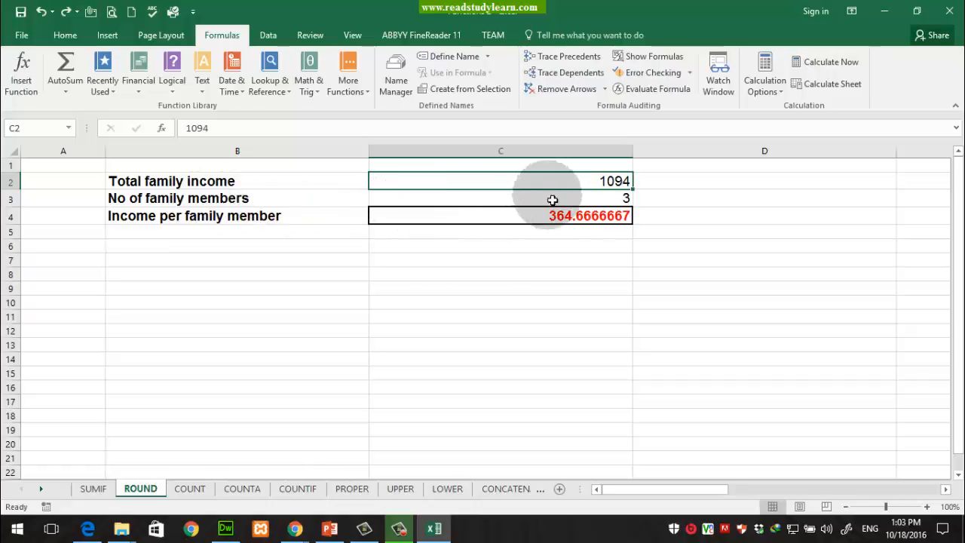
left_click(579, 198)
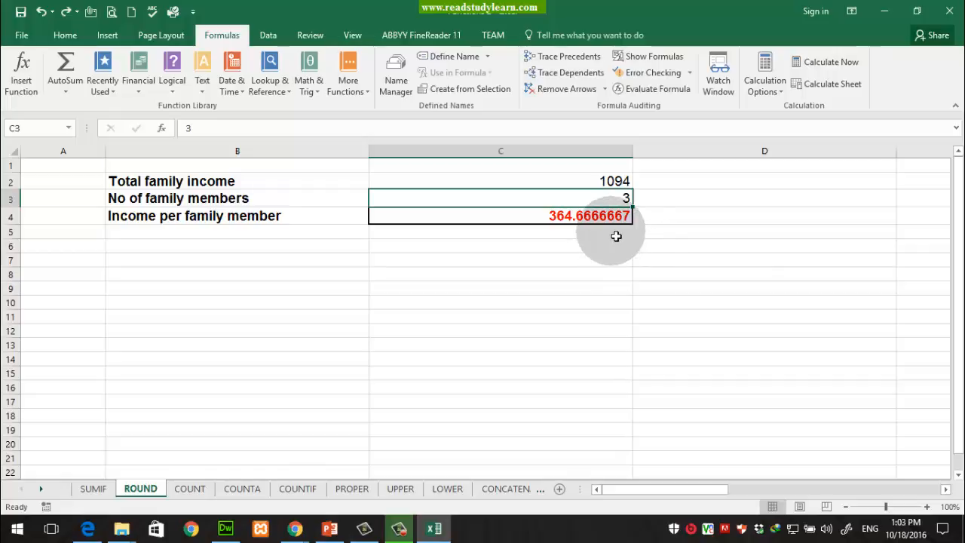
left_click(609, 181)
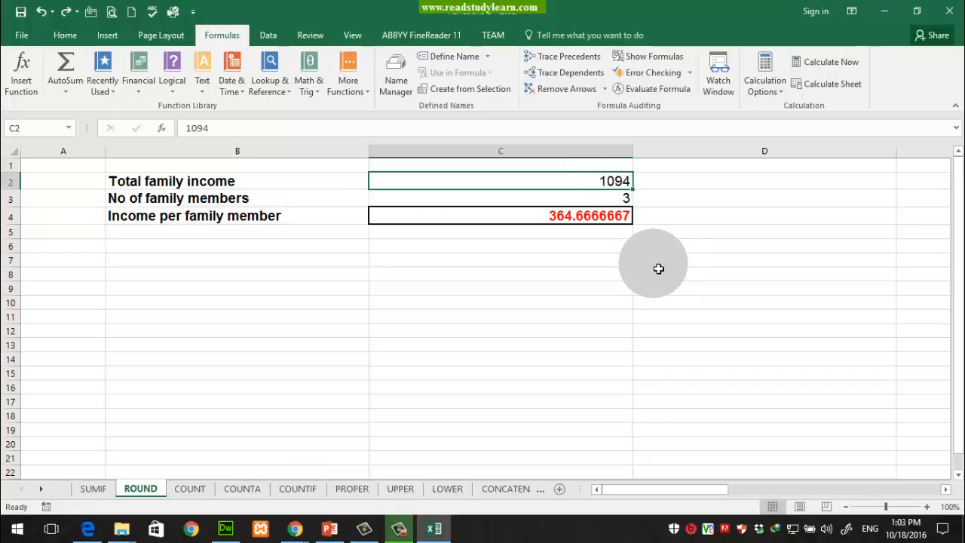
left_click(623, 199)
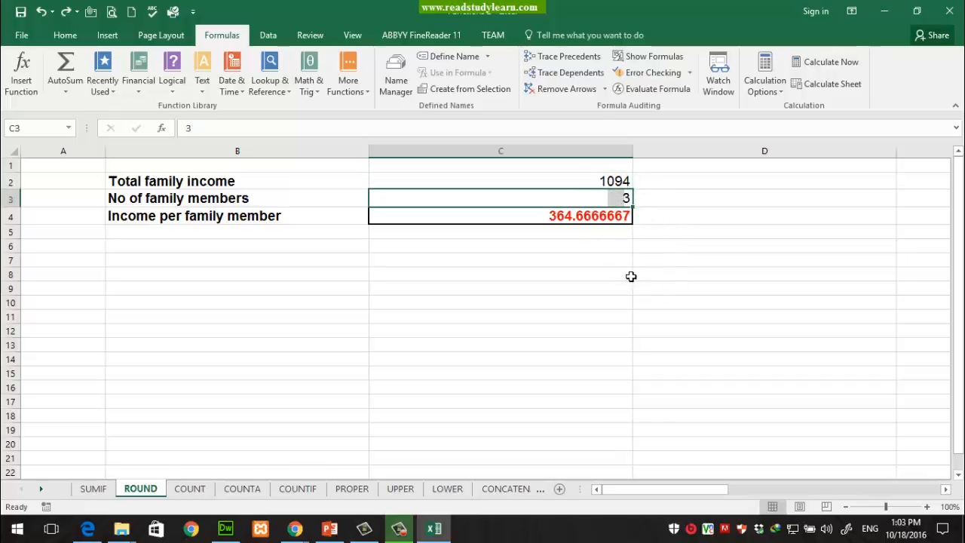
left_click(631, 277)
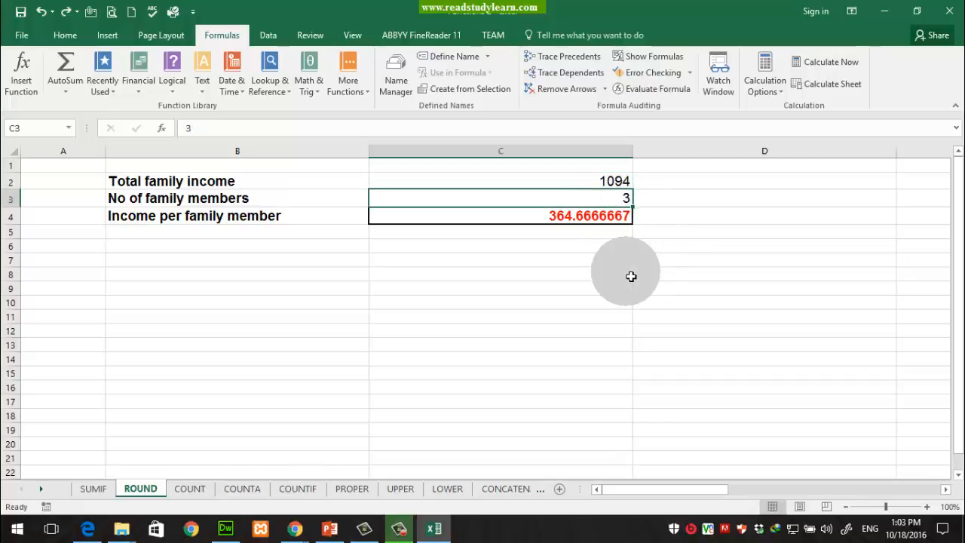
left_click(623, 216)
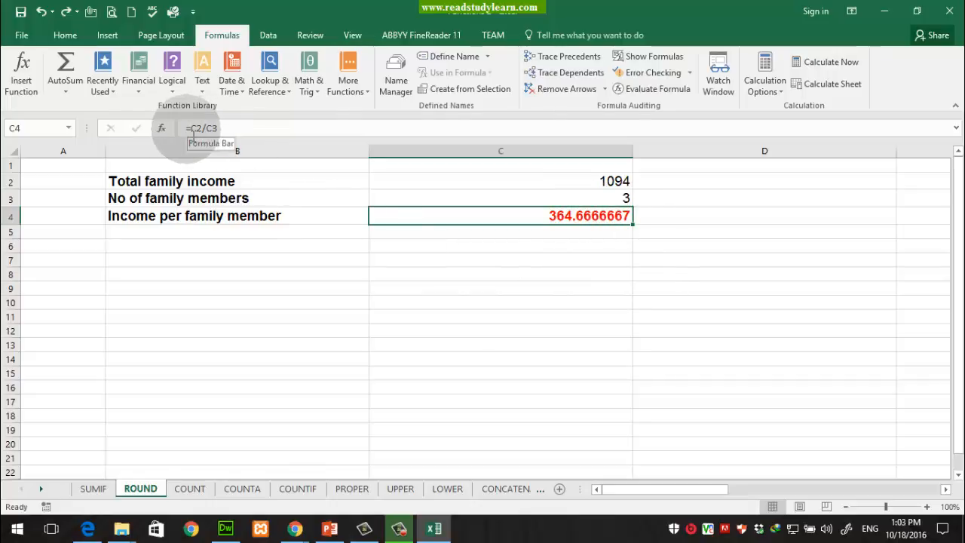
left_click(194, 129)
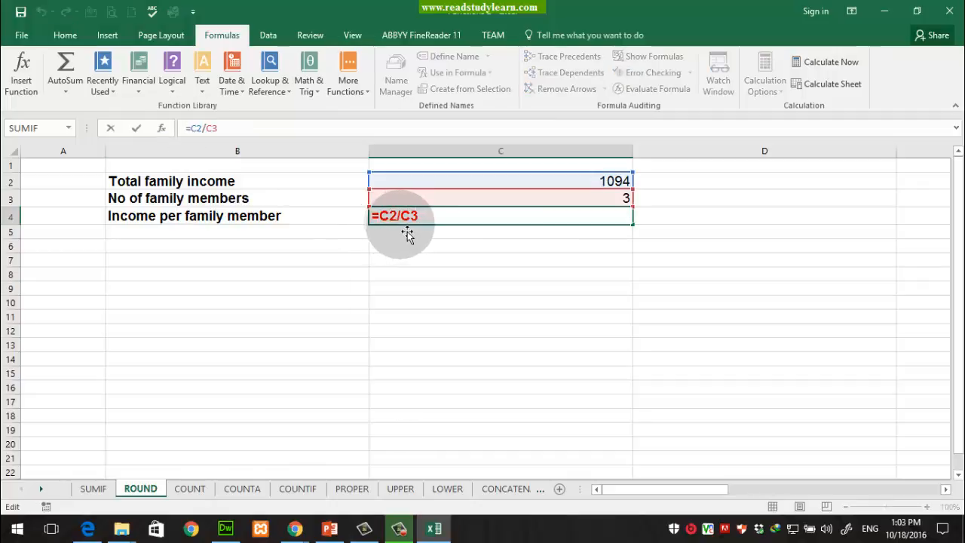
left_click(795, 250)
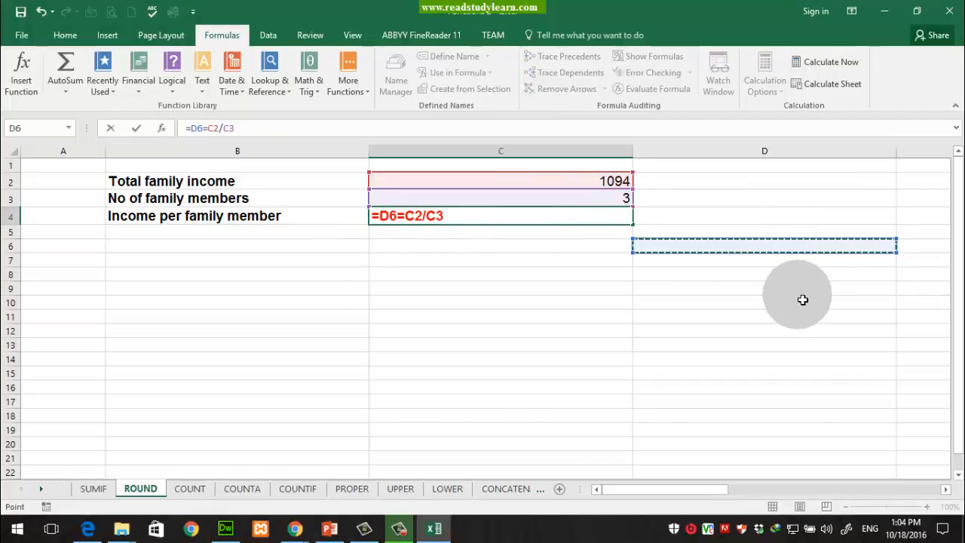
key("Escape")
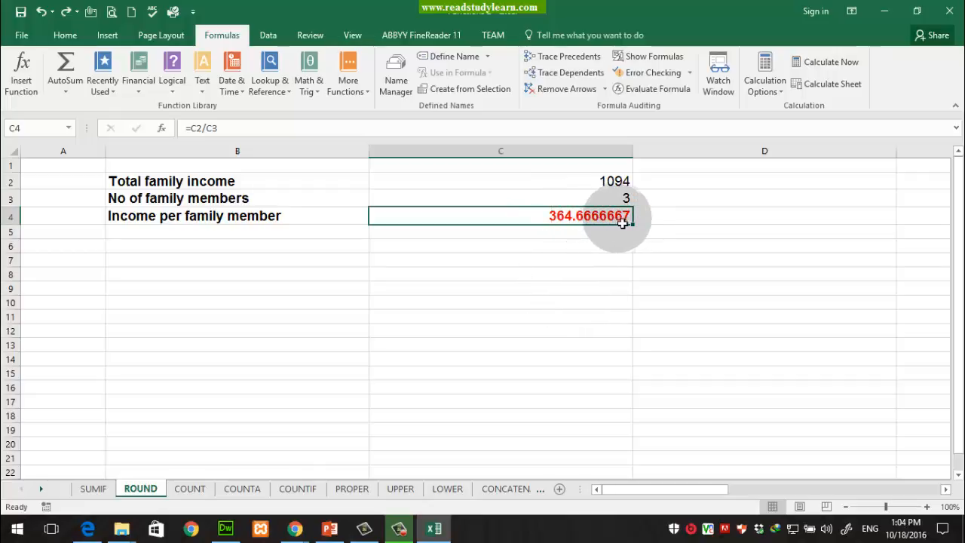
Try to add the Math & Trig function ROUND to the formula in C4, and clear the cell's contents
left_click(66, 35)
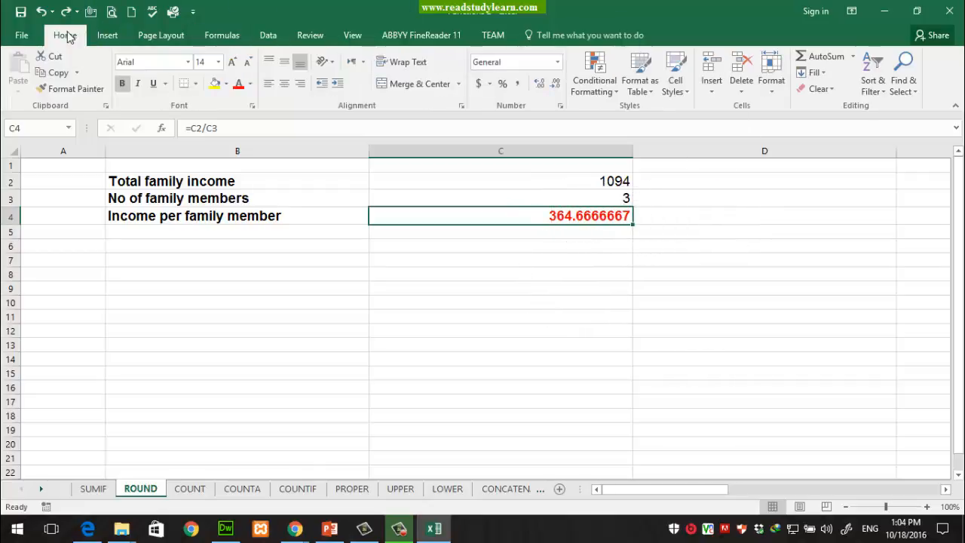
left_click(226, 35)
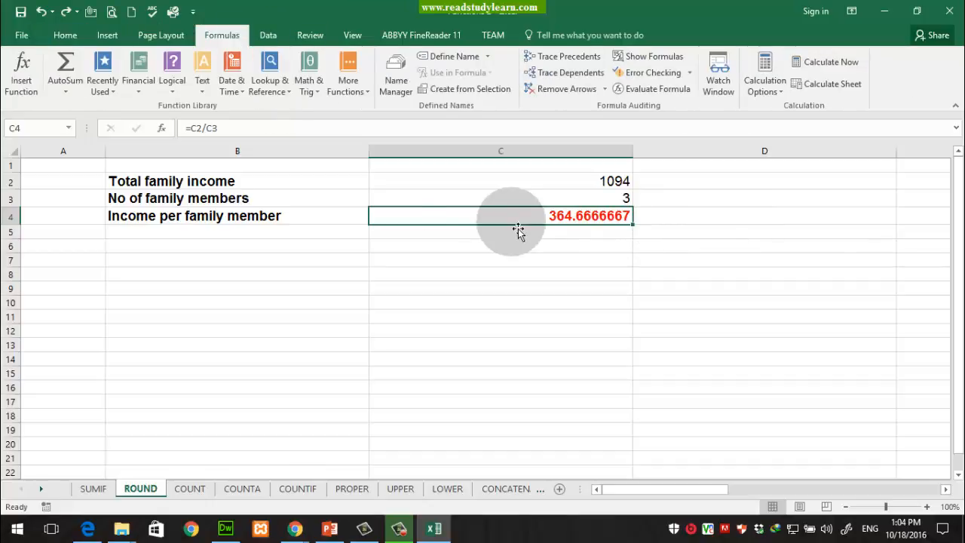
left_click(315, 90)
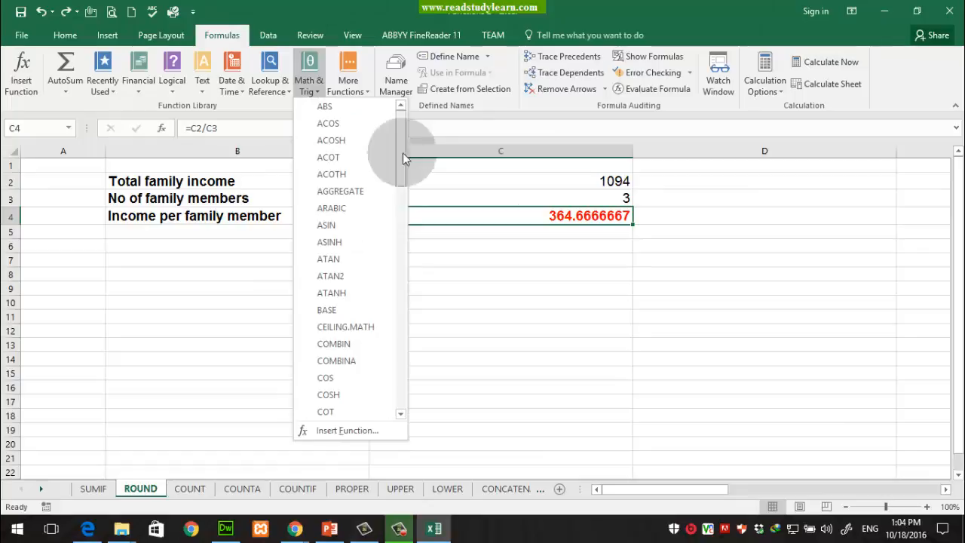
left_click_drag(408, 157, 409, 327)
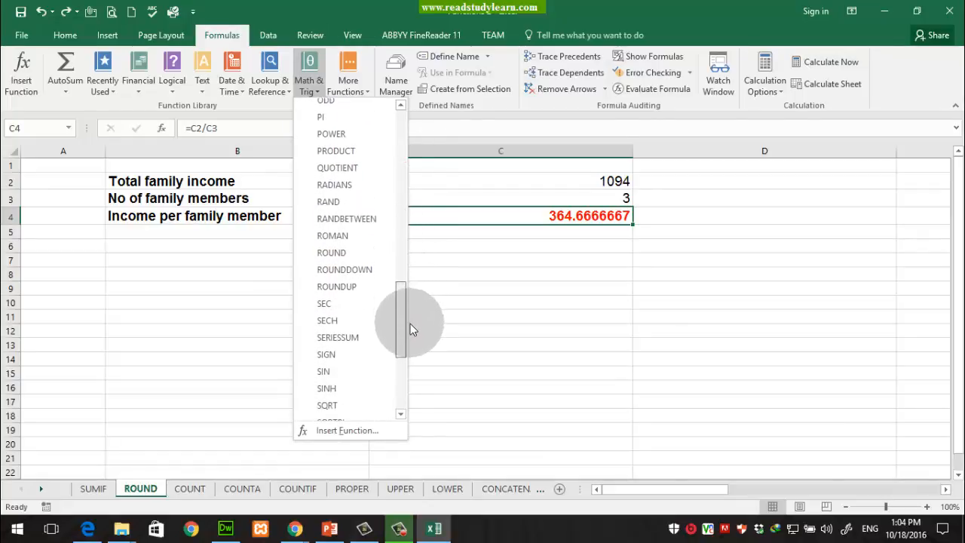
left_click(337, 249)
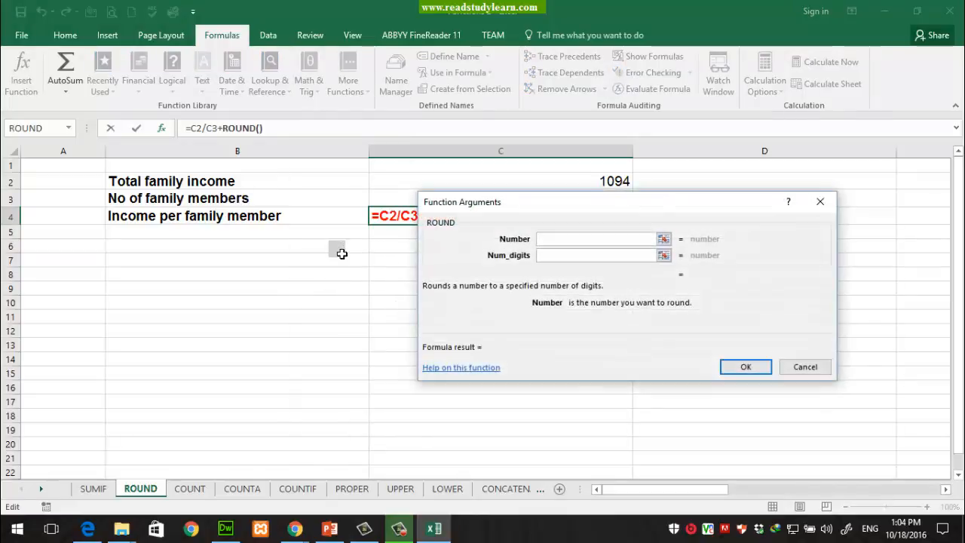
left_click_drag(484, 208, 474, 282)
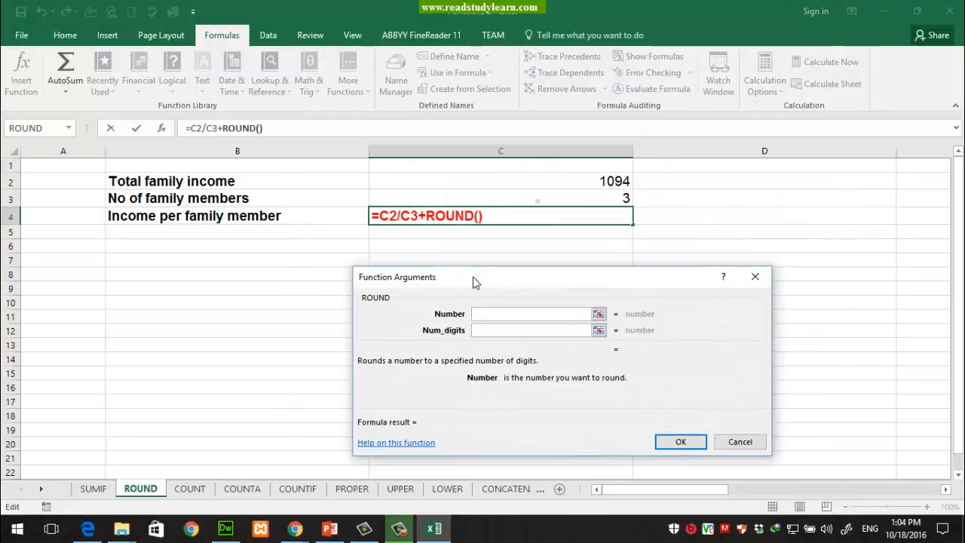
left_click(762, 431)
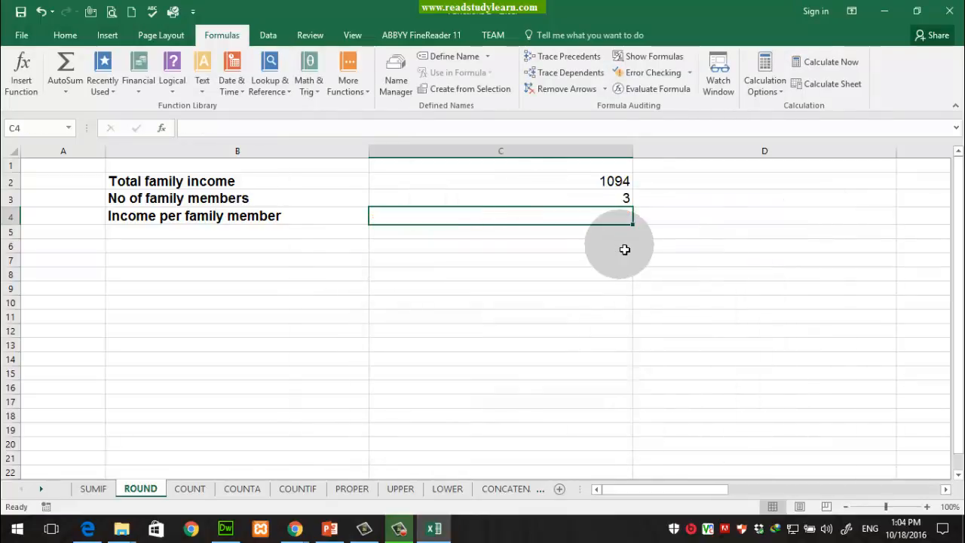
left_click(21, 71)
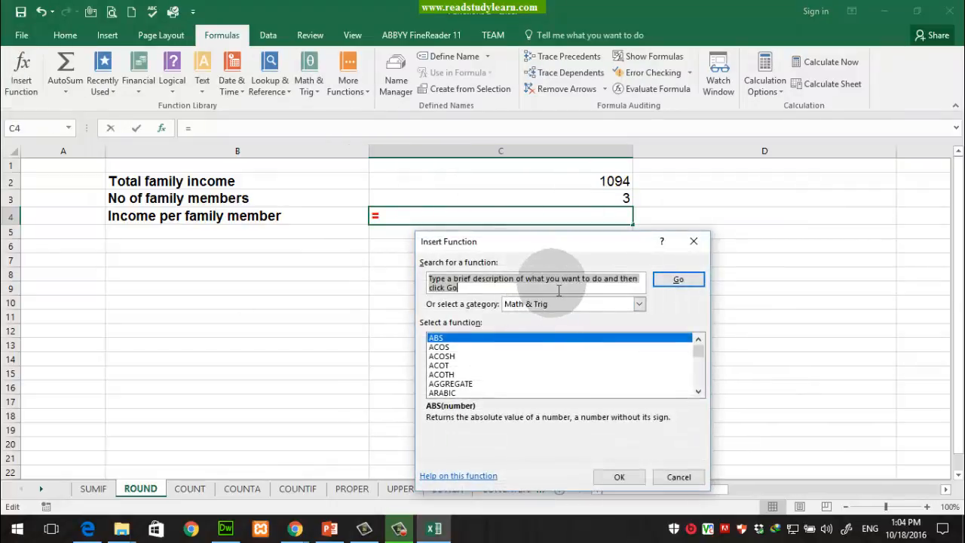
left_click(558, 290)
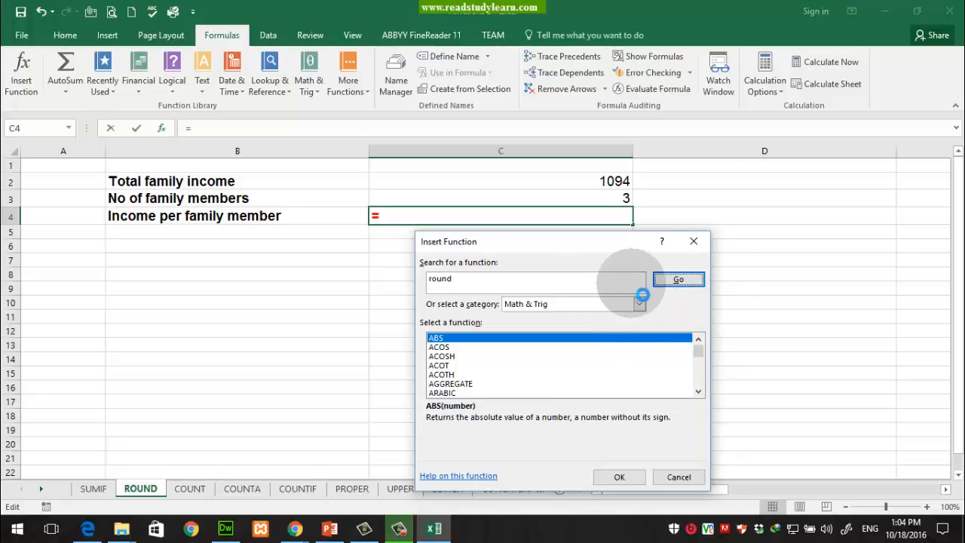
key("Return")
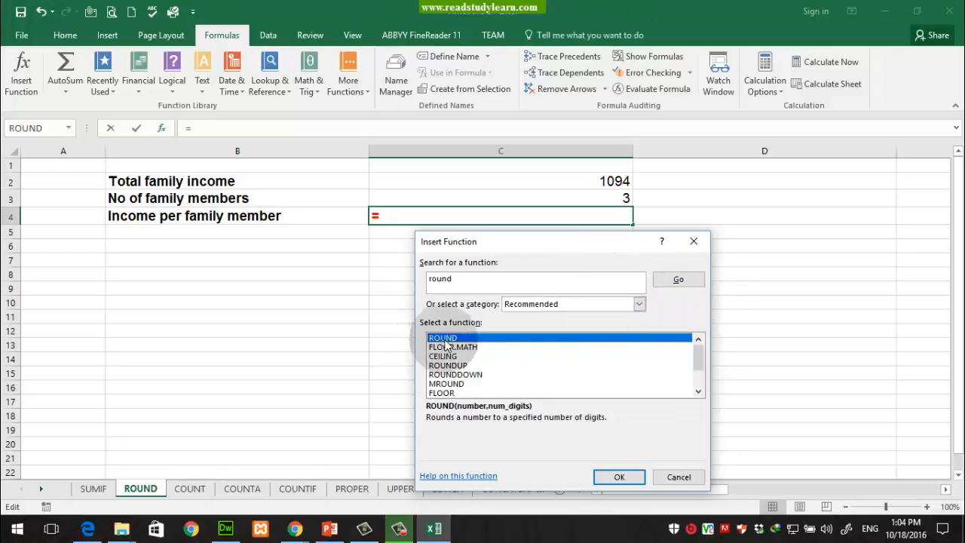
left_click(693, 240)
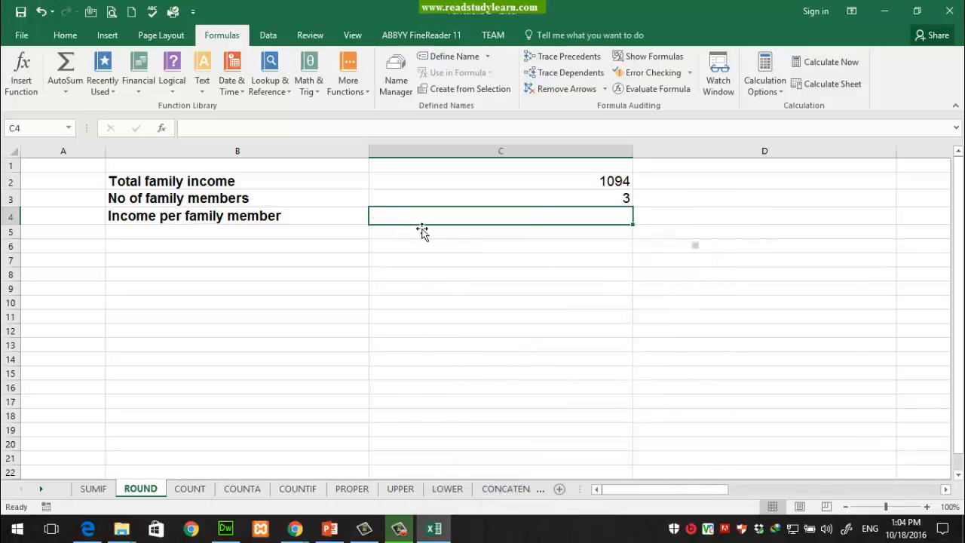
Search the functions for "round" and insert the ROUND function into cell C4
left_click(26, 86)
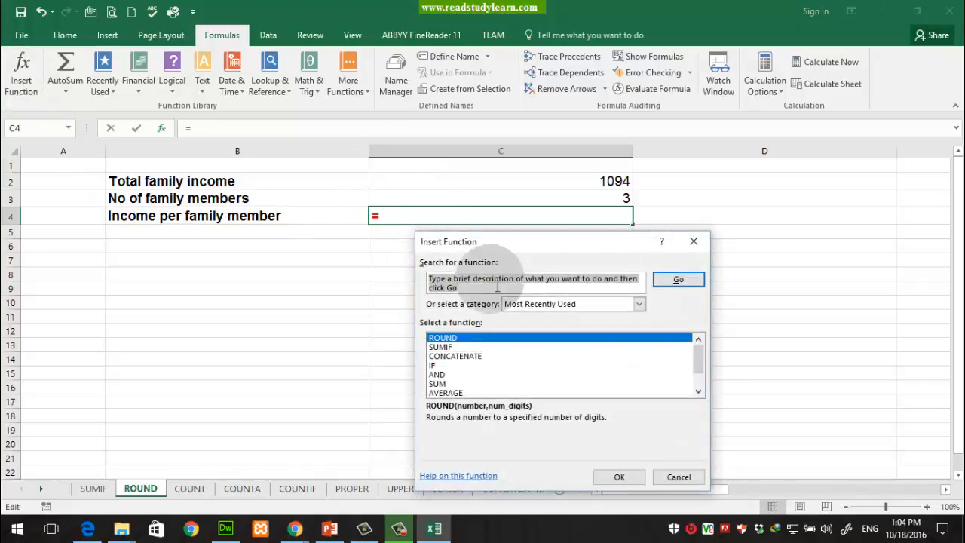
type("round")
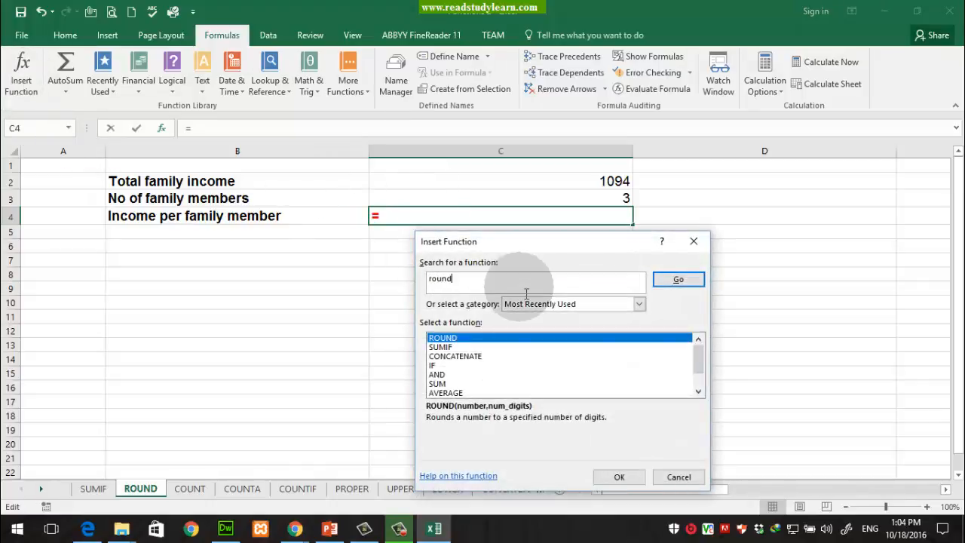
left_click(679, 280)
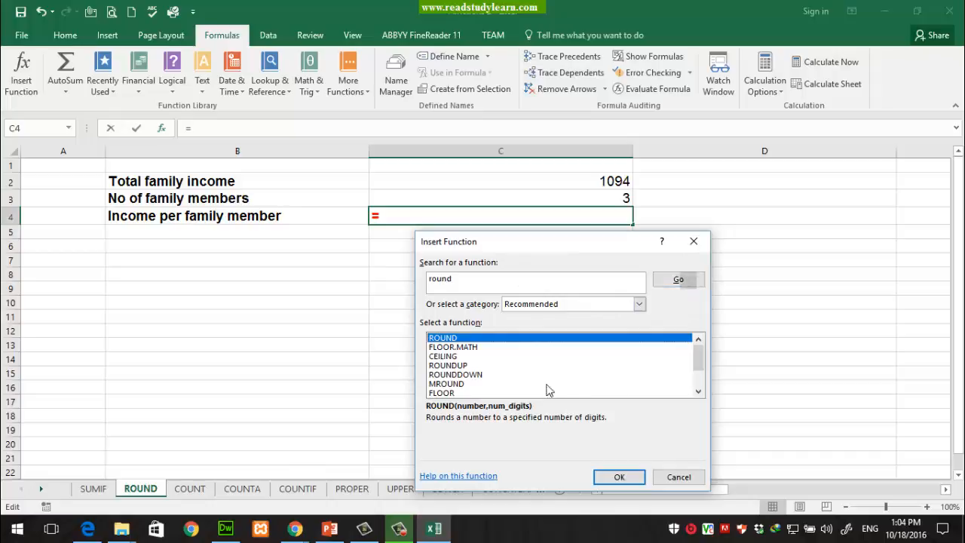
left_click(620, 477)
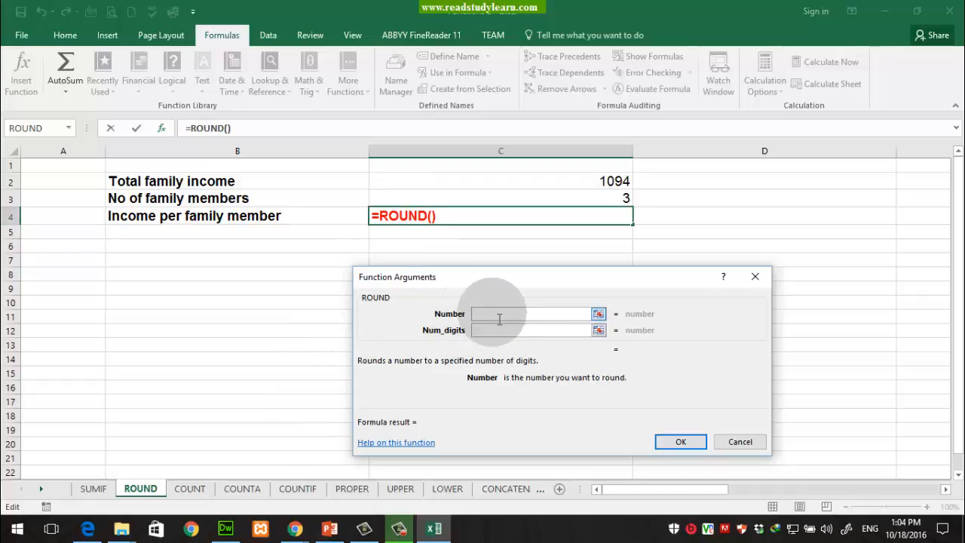
Set ROUND's Number argument to C2/C3 and Num_digits to 0, and apply the function to cell C4
left_click(622, 183)
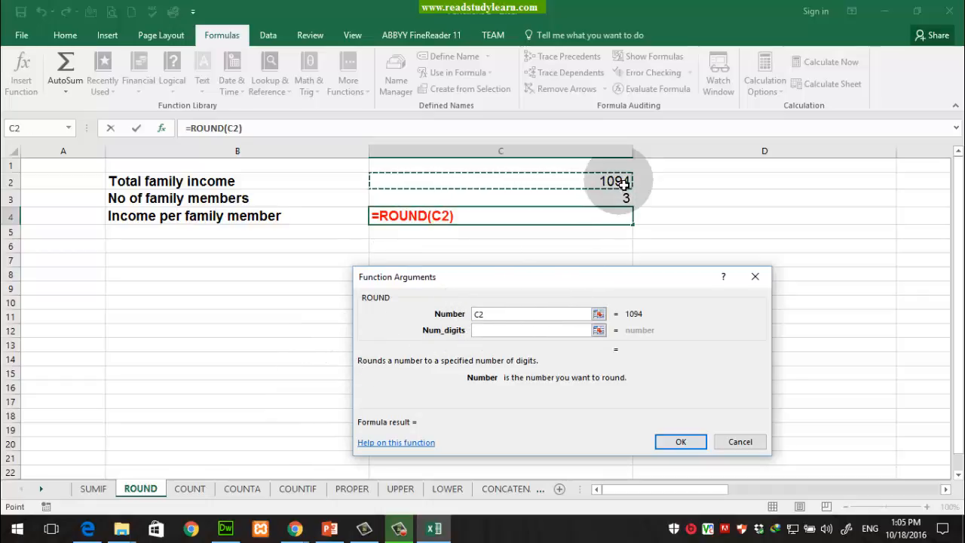
type("/")
left_click(623, 198)
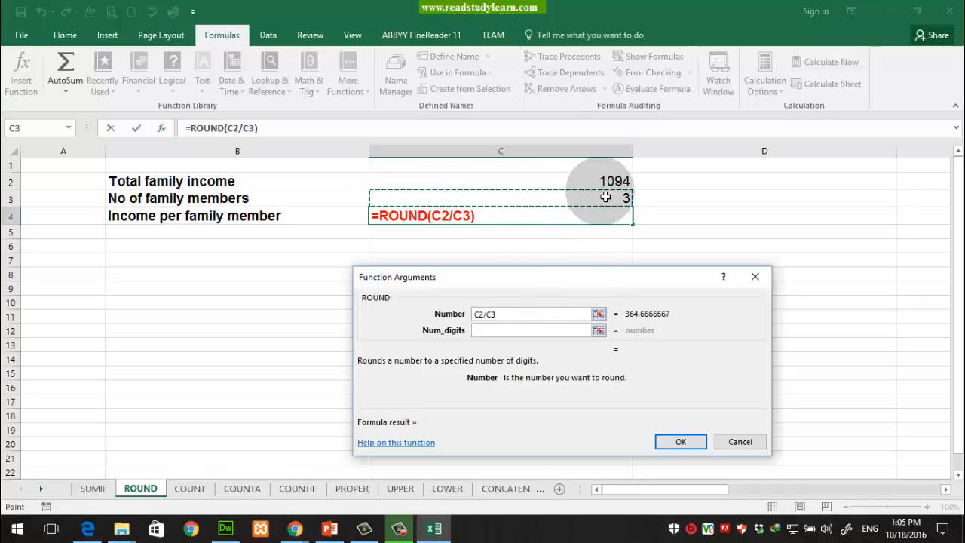
left_click(579, 315)
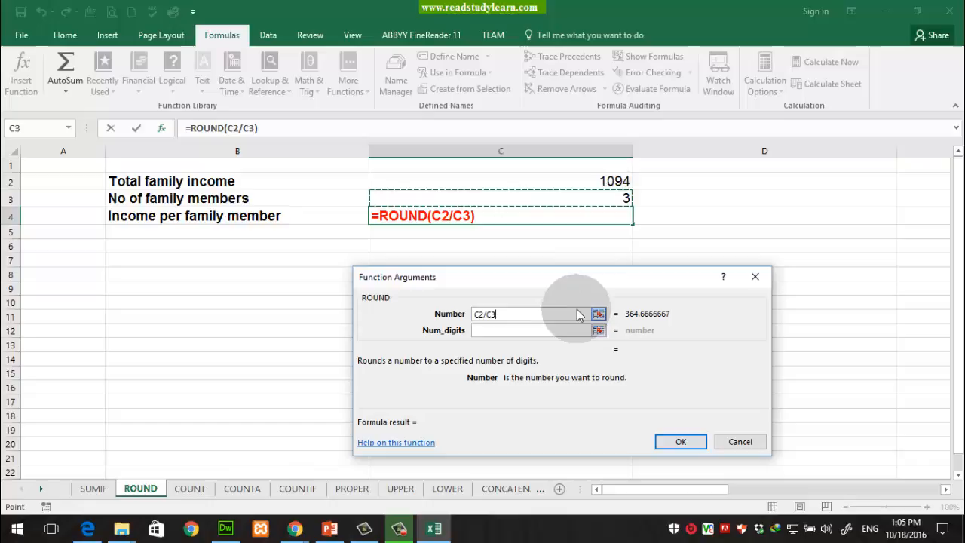
left_click(504, 332)
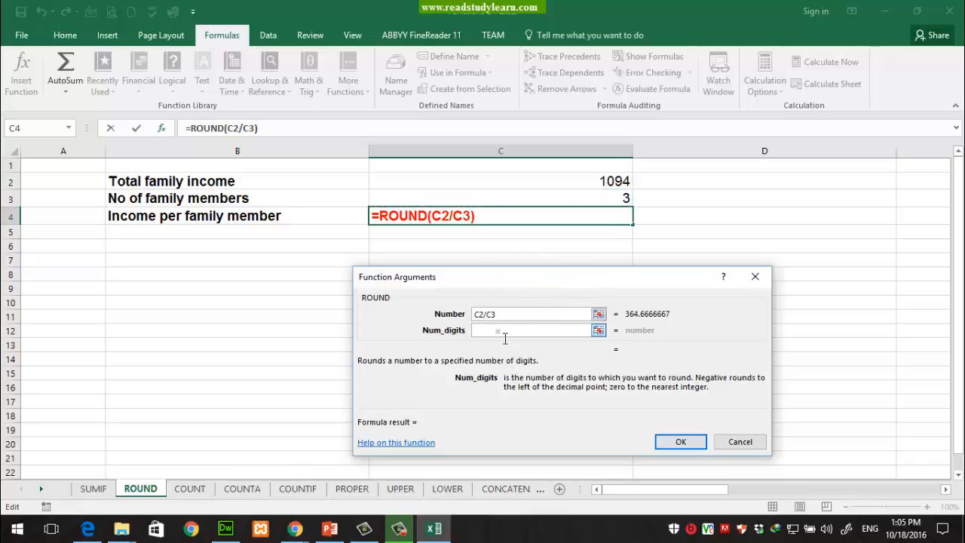
left_click(504, 338)
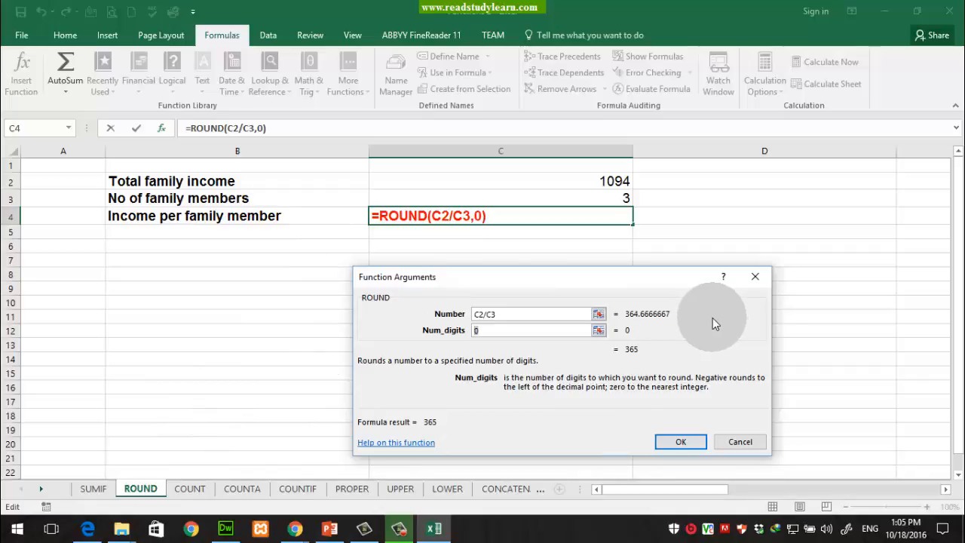
left_click(683, 444)
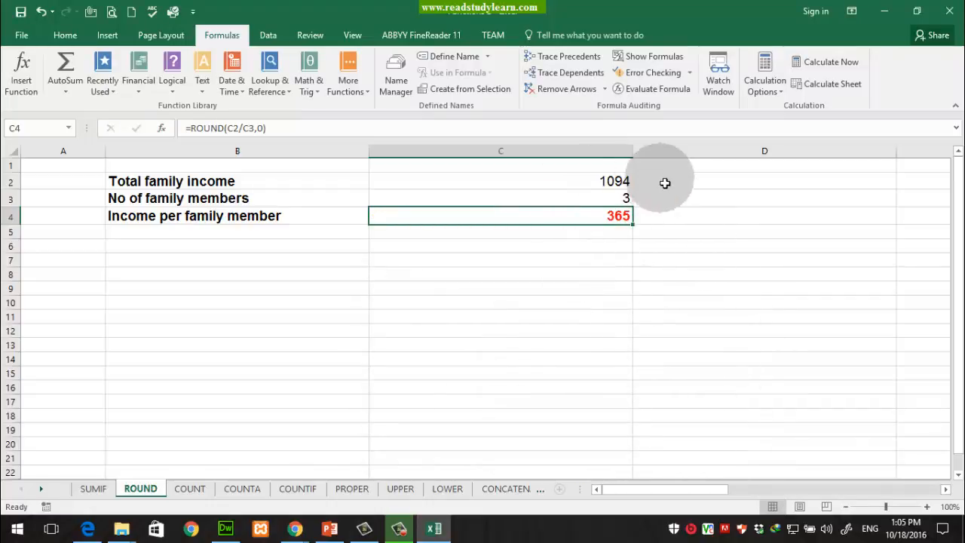
Review the rounded income per family member in C4 against the income and member values in C2:C3
left_click(667, 308)
left_click(576, 218)
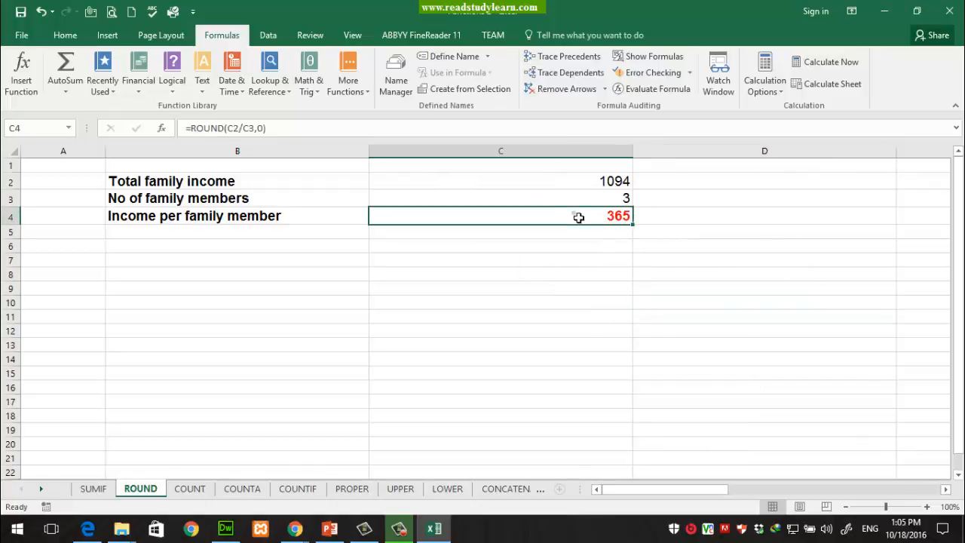
left_click_drag(586, 183, 586, 199)
left_click(562, 216)
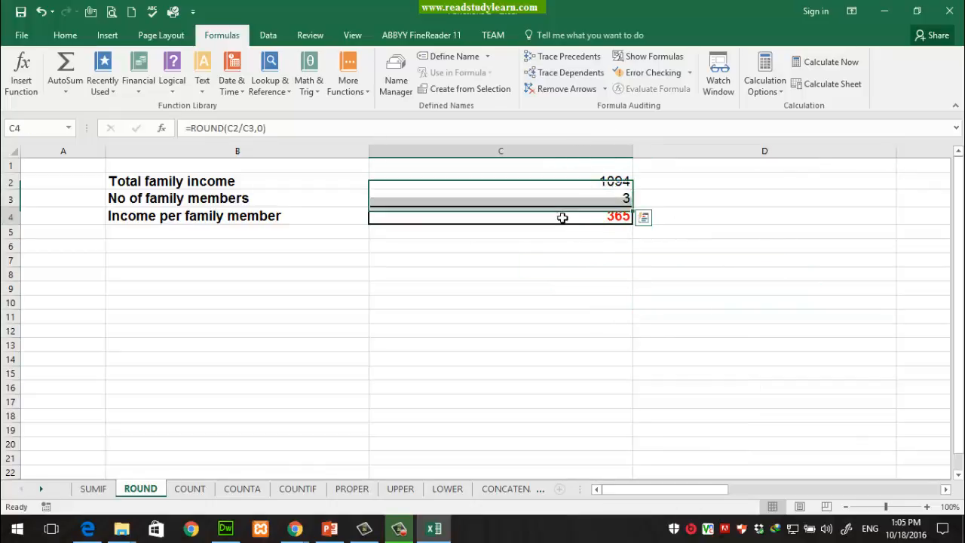
left_click(562, 269)
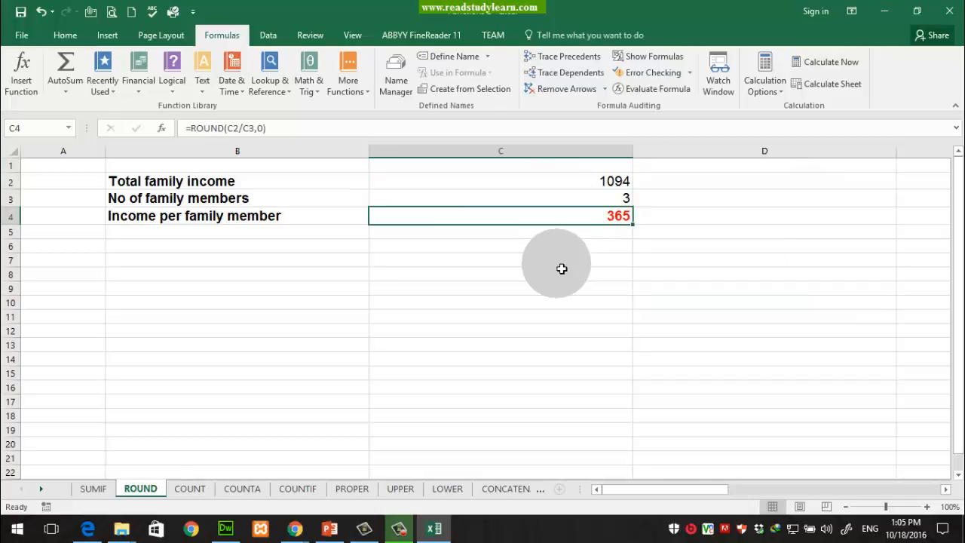
Change the number of digits in C4's ROUND formula to 1
left_click(265, 130)
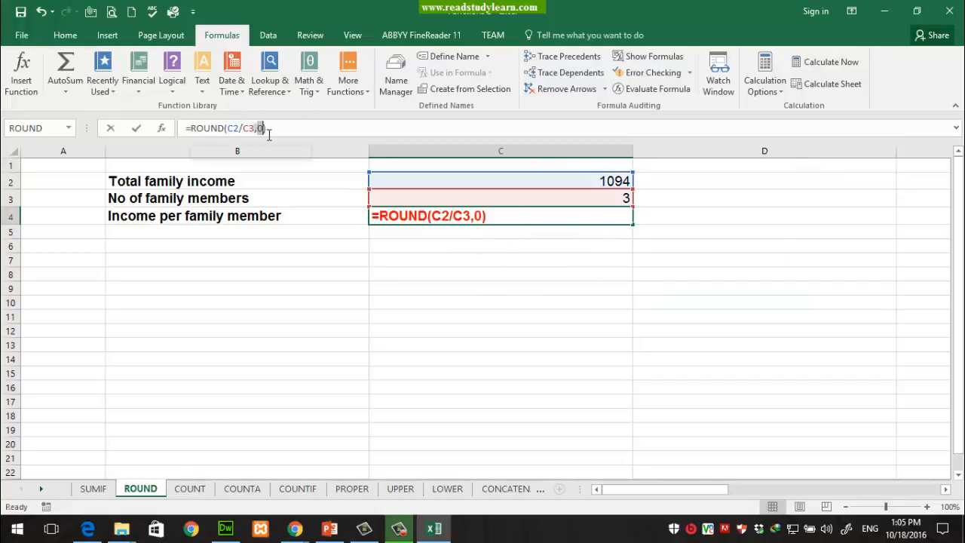
type("1")
key("Return")
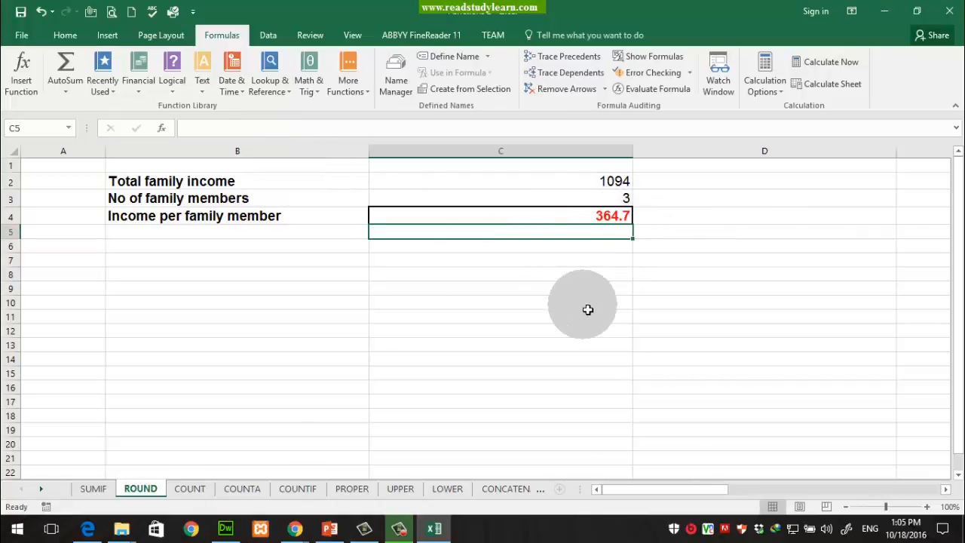
Set the number of digits in C4's ROUND formula to 0, and select the family income data in B2:C4
left_click(519, 214)
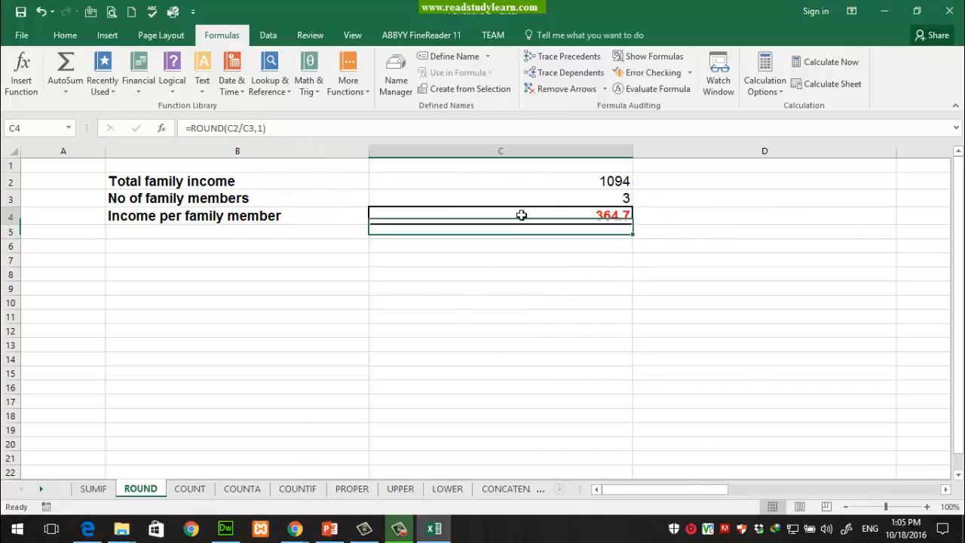
left_click(264, 128)
key("BackSpace")
type("0")
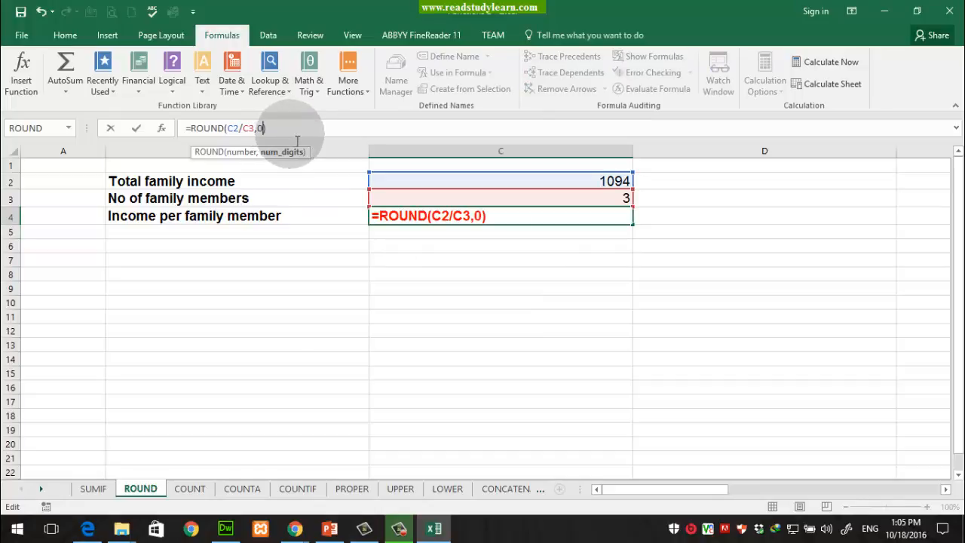
key("Return")
left_click_drag(607, 223, 200, 181)
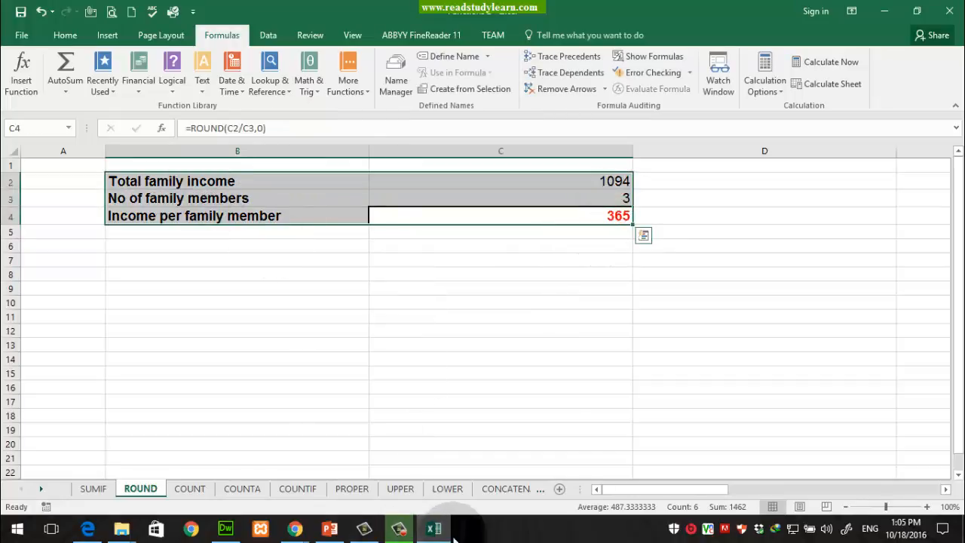
Switch to PowerPoint and highlight the mathematical formulas SUMIF and ROUND, followed by the statistical formulas COUNT, COUNTA and COUNTIF
left_click(330, 528)
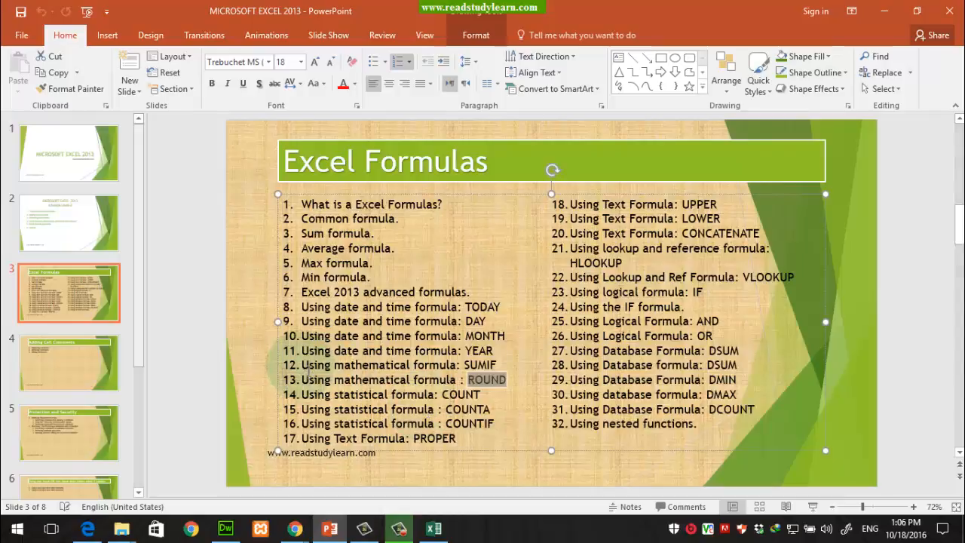
left_click_drag(302, 366, 515, 382)
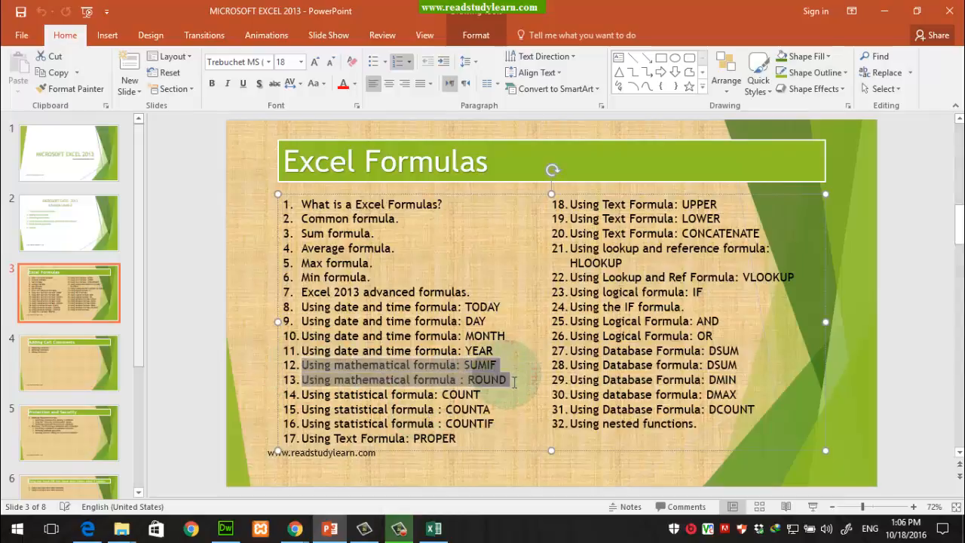
left_click(359, 371)
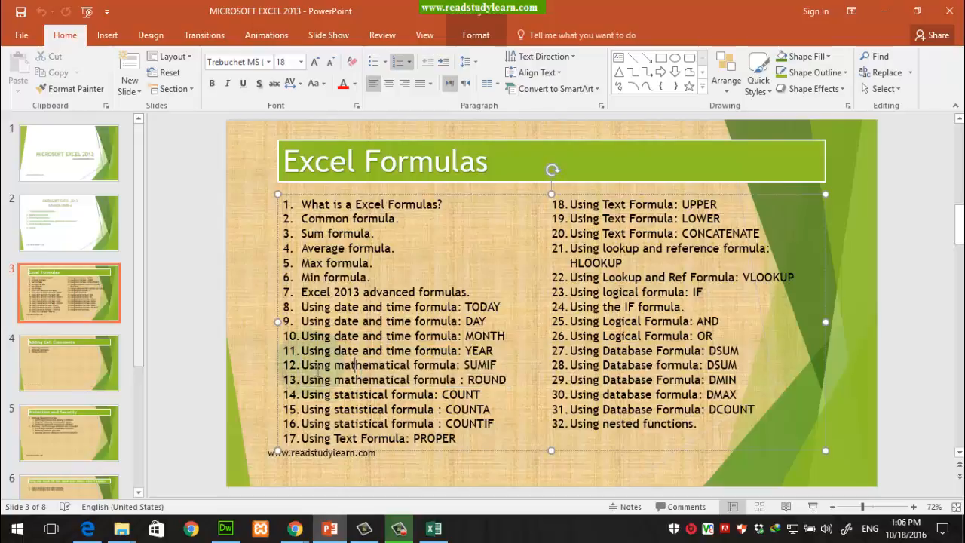
left_click_drag(302, 366, 515, 386)
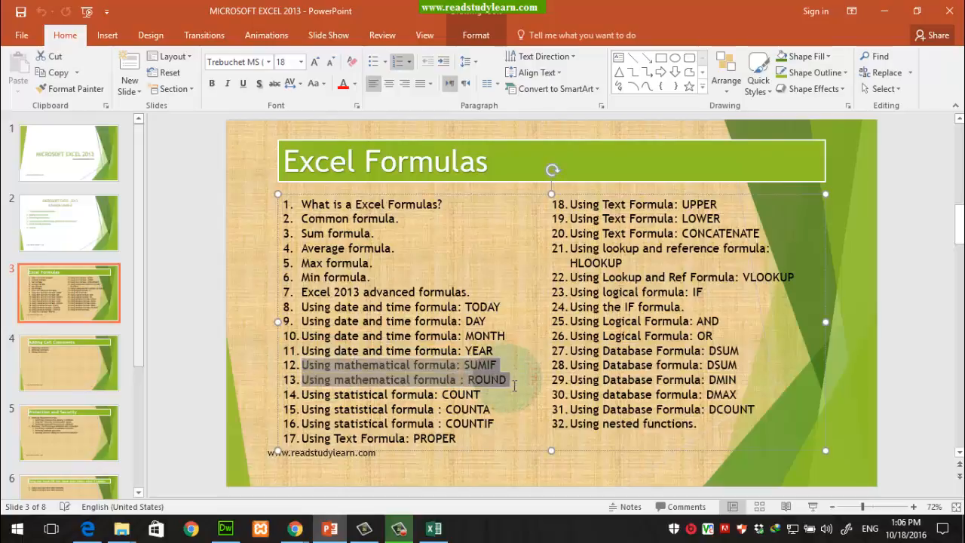
left_click(512, 386)
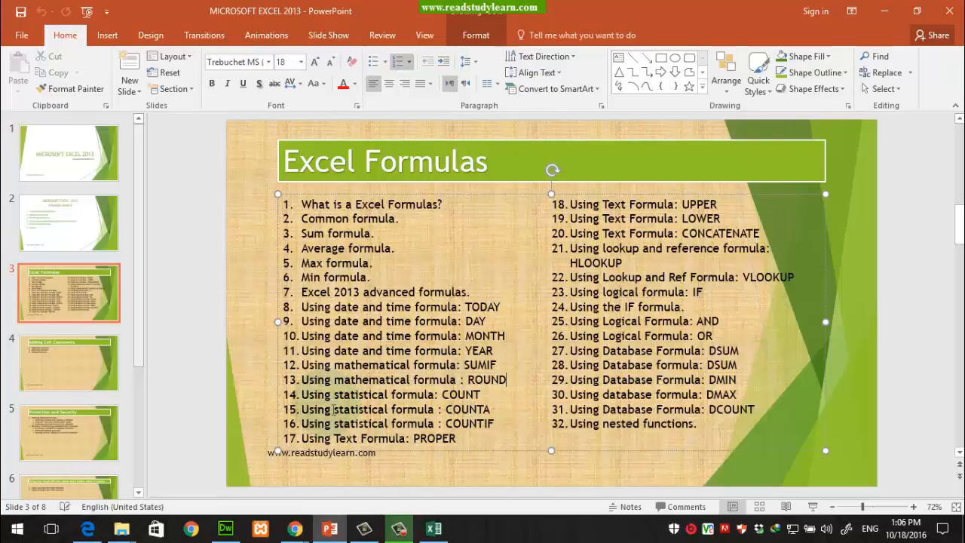
left_click_drag(310, 400, 508, 427)
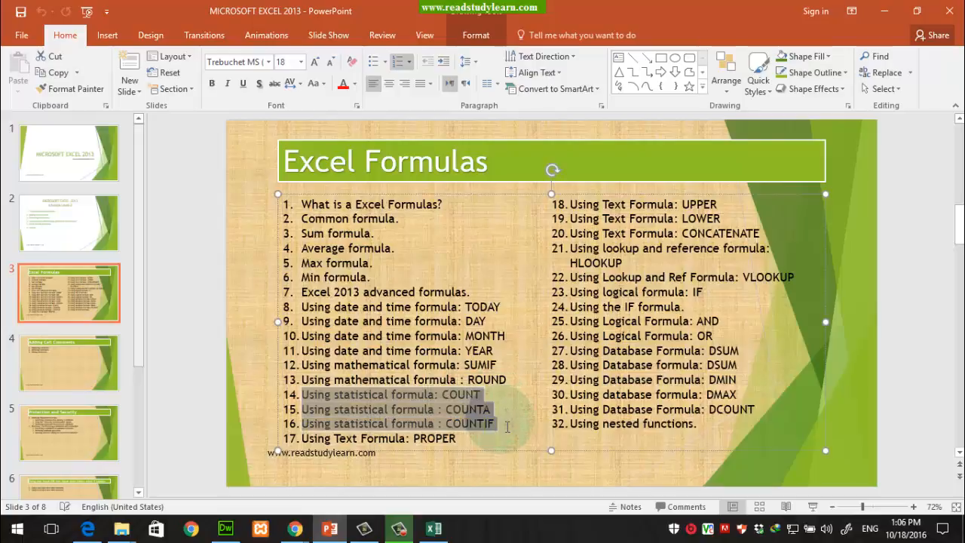